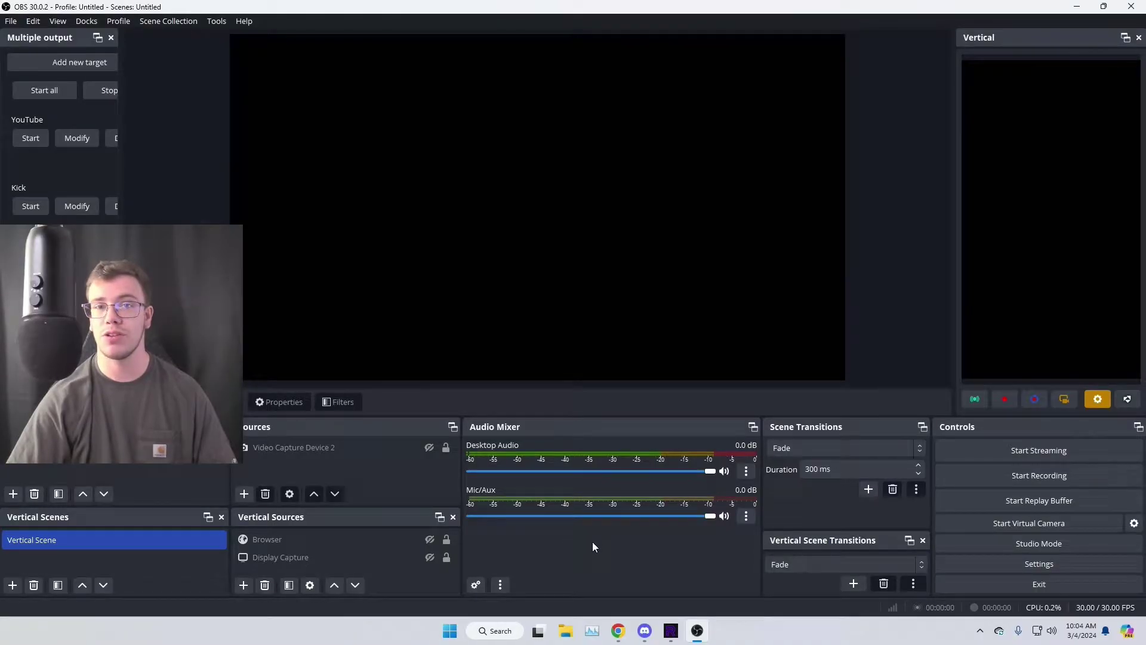
Step: From Chrome, start Go live in YouTube Studio and show the Manage list of scheduled streams
click(617, 631)
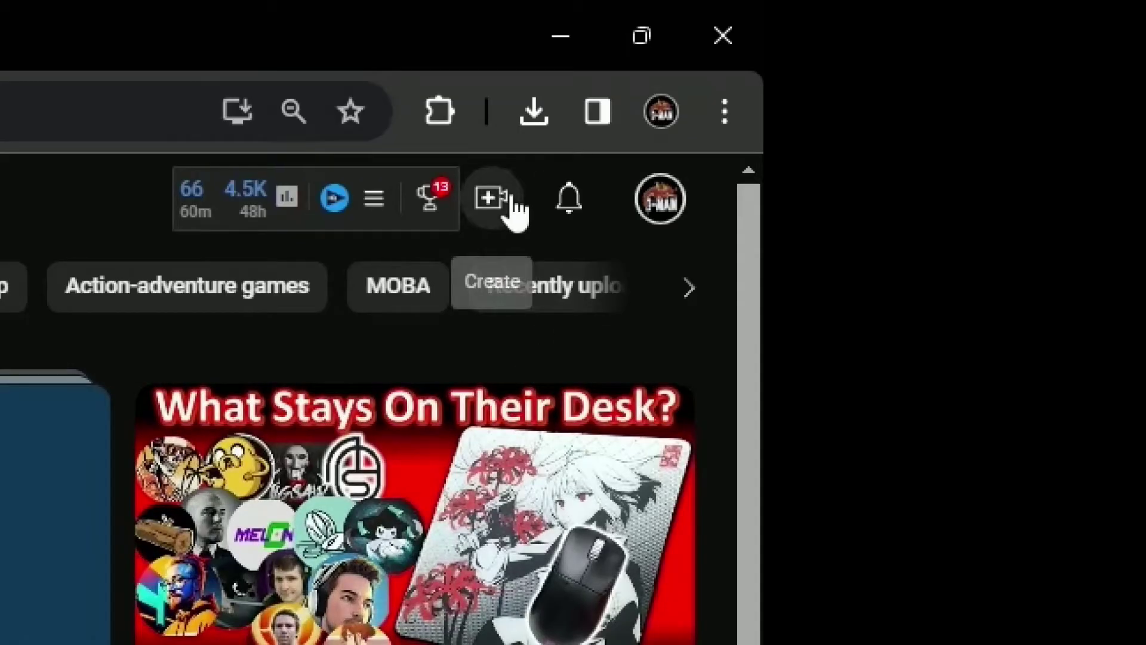
click(1054, 67)
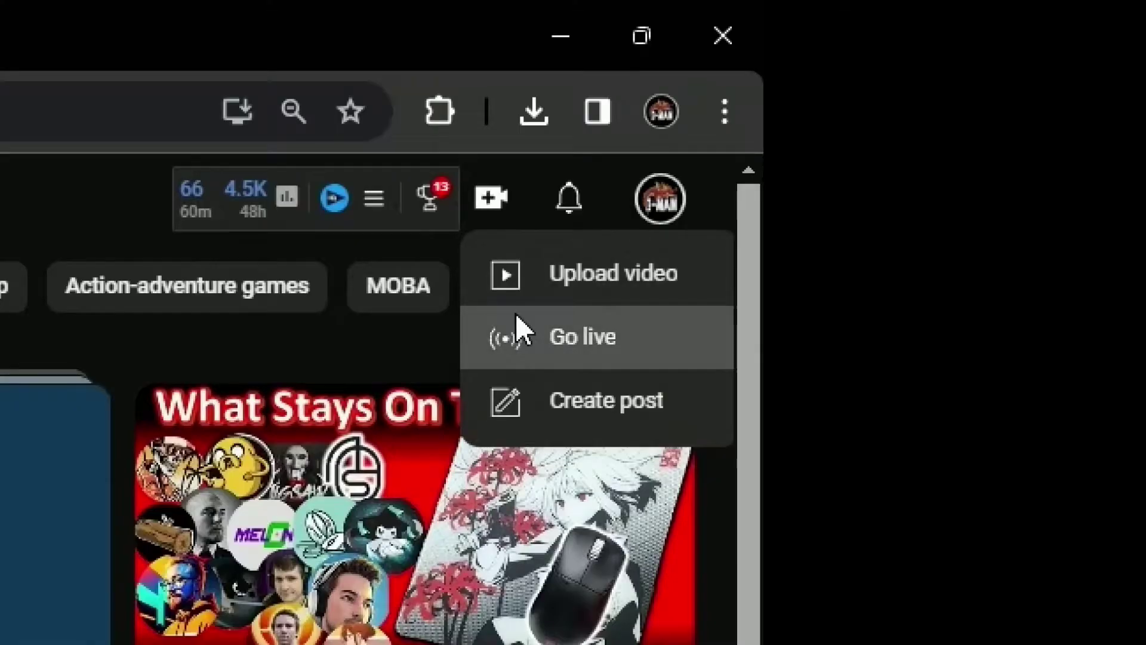
click(519, 337)
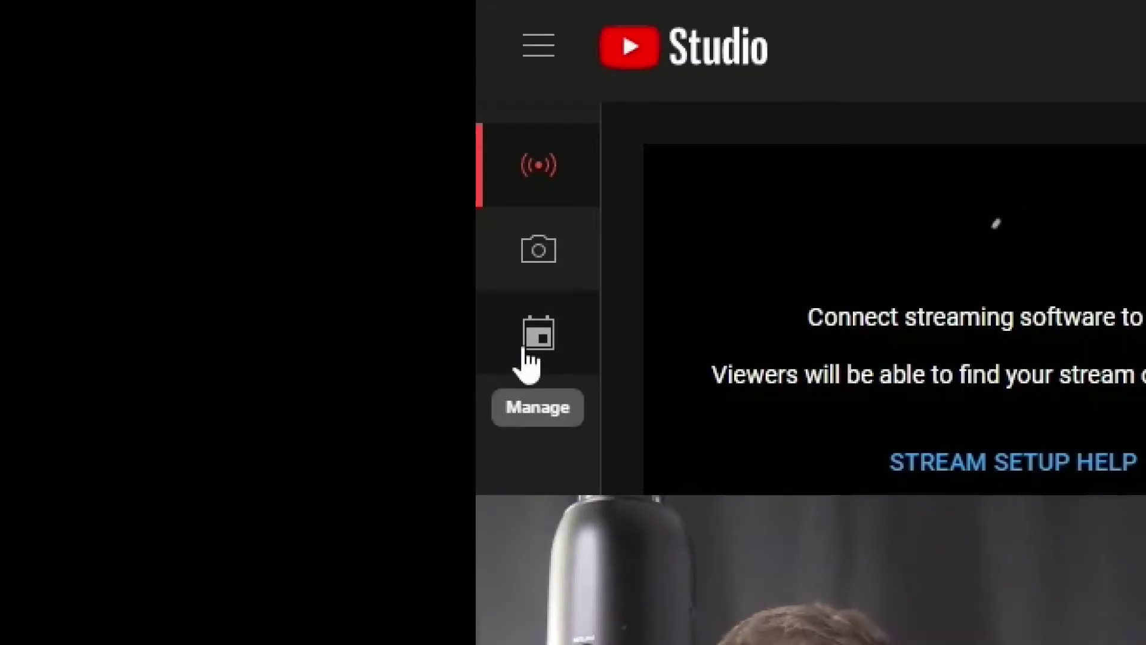
click(21, 169)
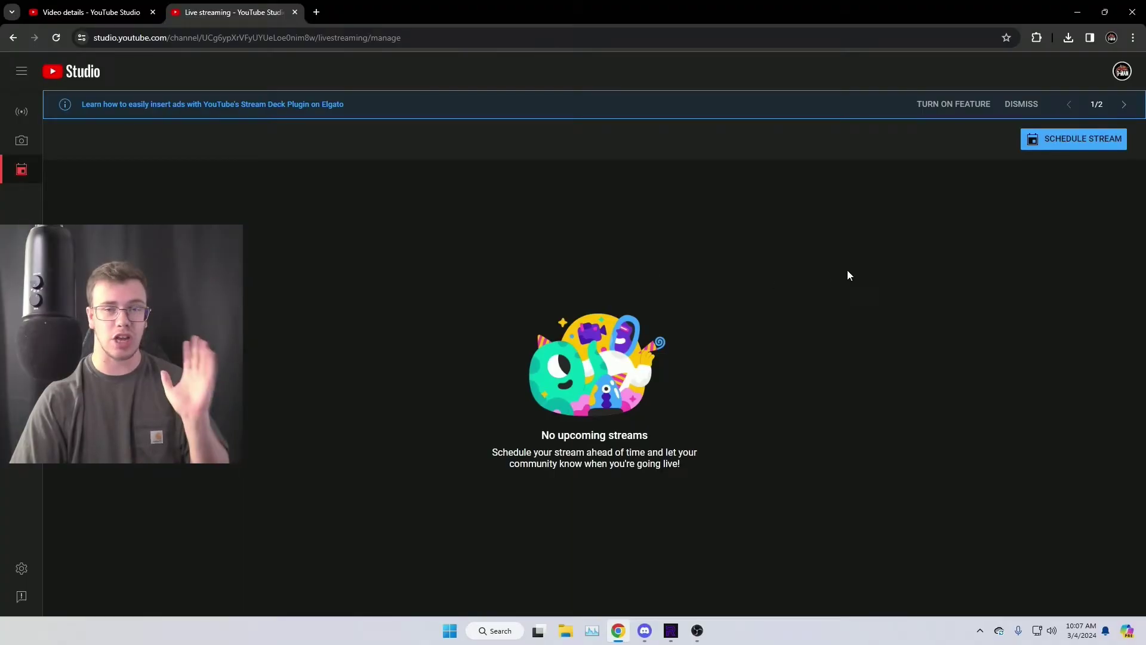
Step: Schedule a new private stream titled 'Apex Legends Season 20 Gameplay LIVE' with fresh settings
click(1068, 141)
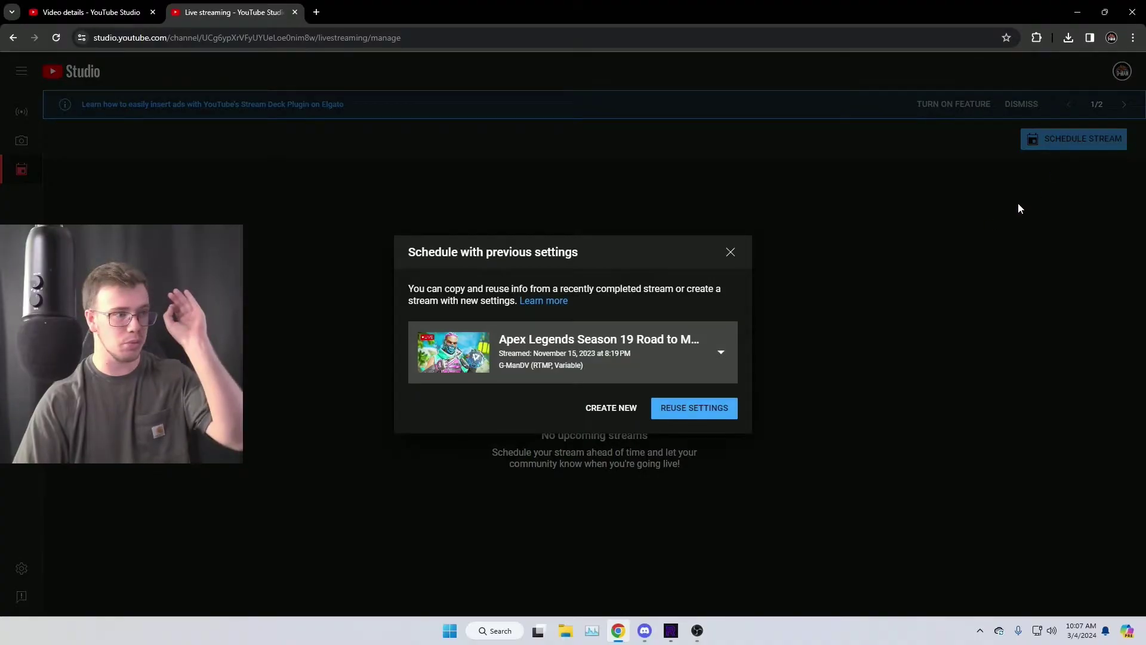
click(611, 407)
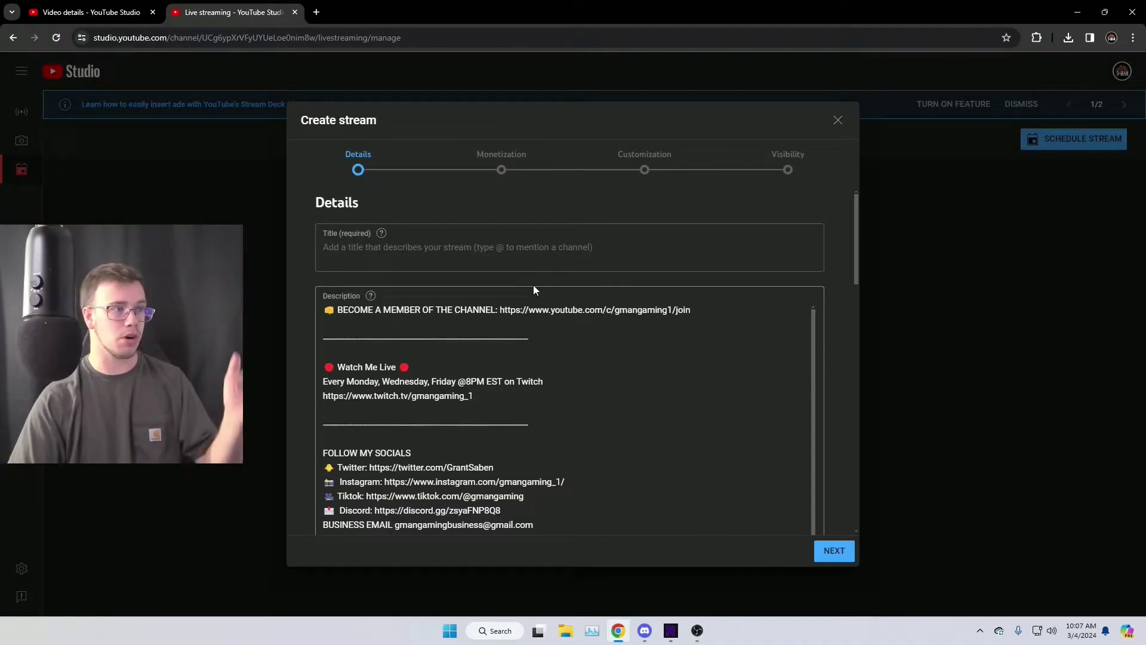
click(541, 259)
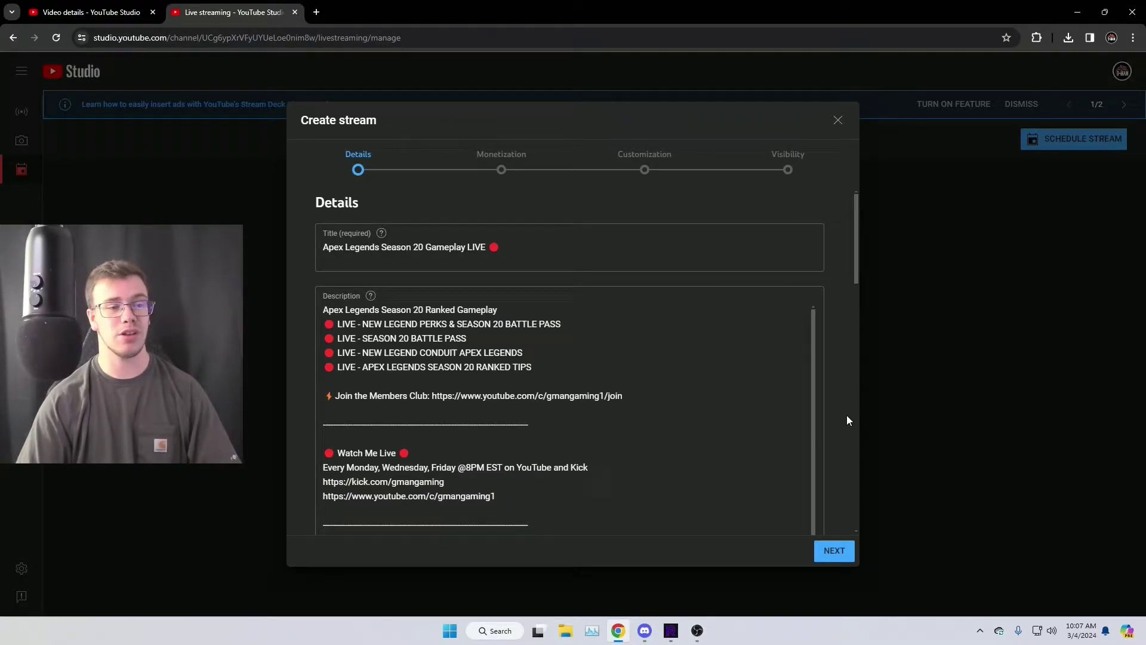
click(834, 550)
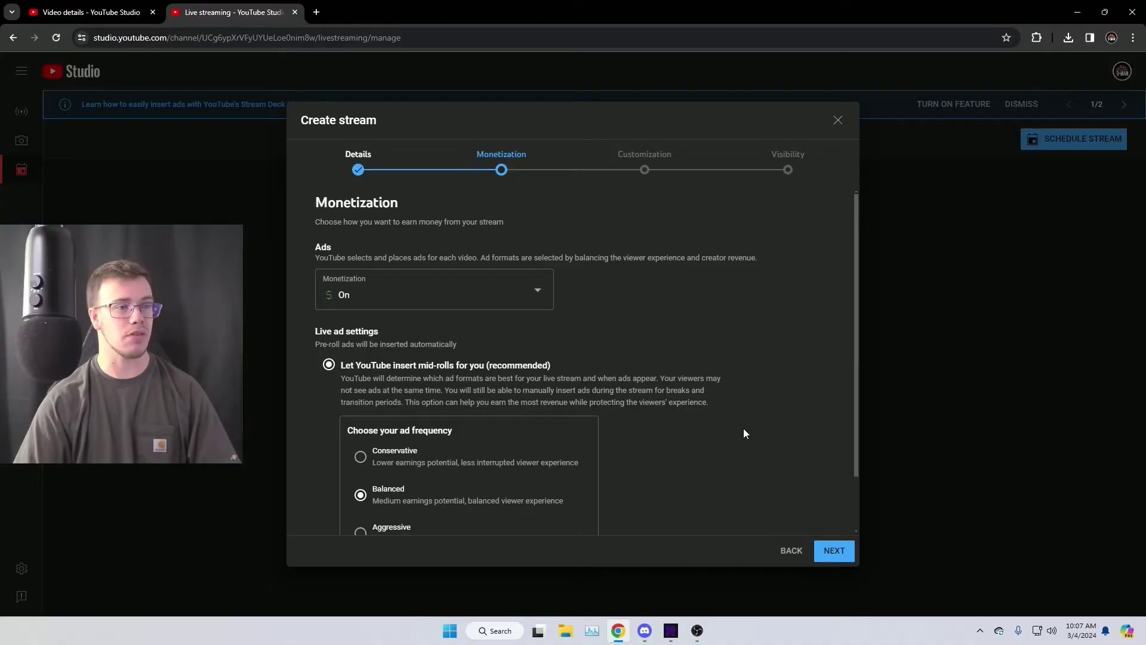
click(824, 553)
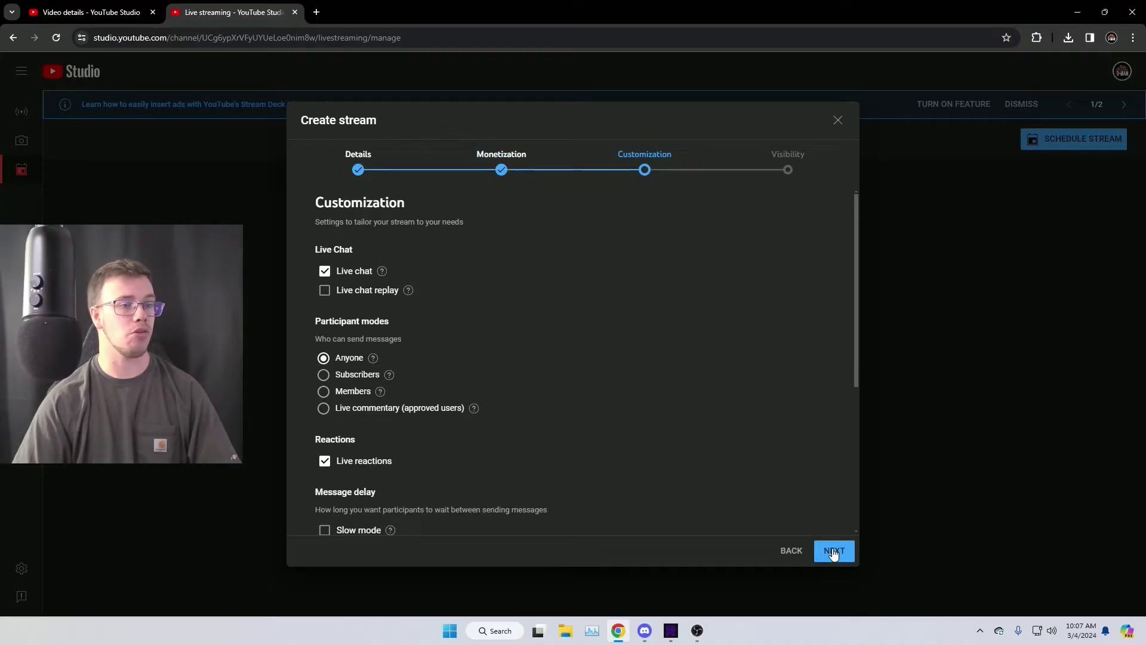
click(834, 551)
click(366, 258)
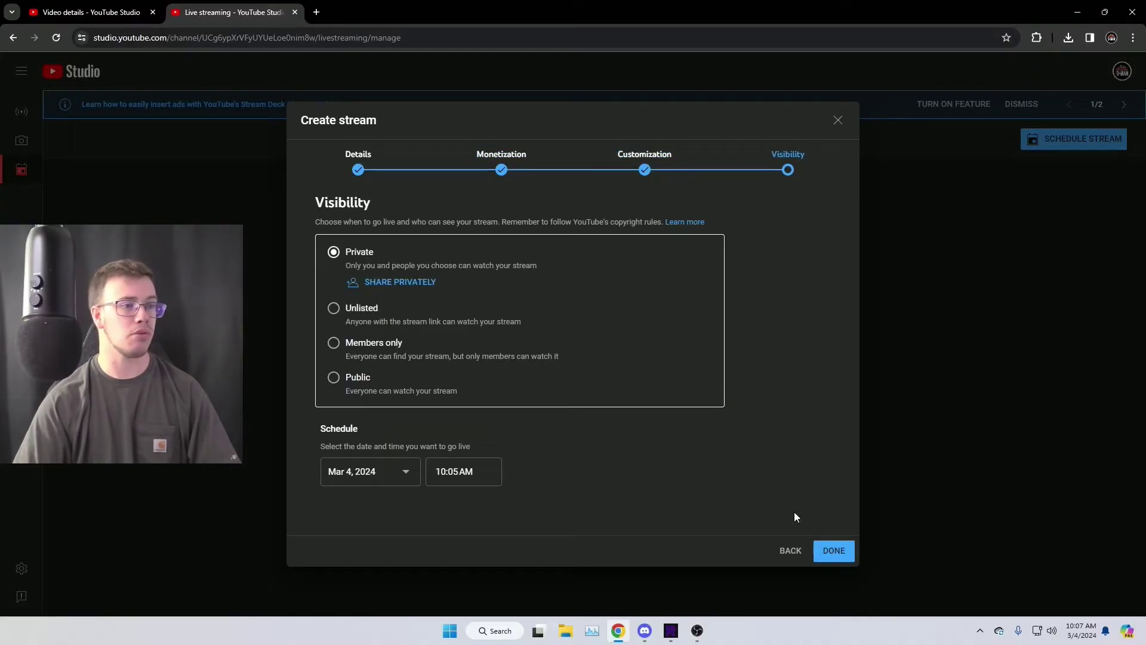
click(830, 554)
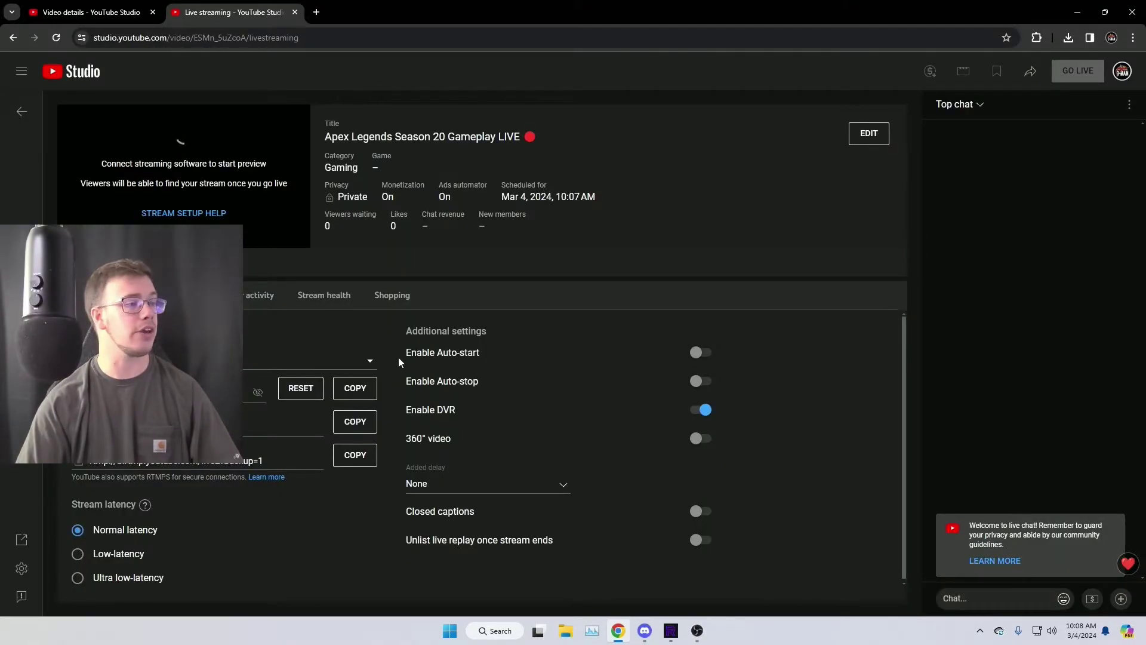
Step: Copy the new stream's key to the clipboard
click(356, 388)
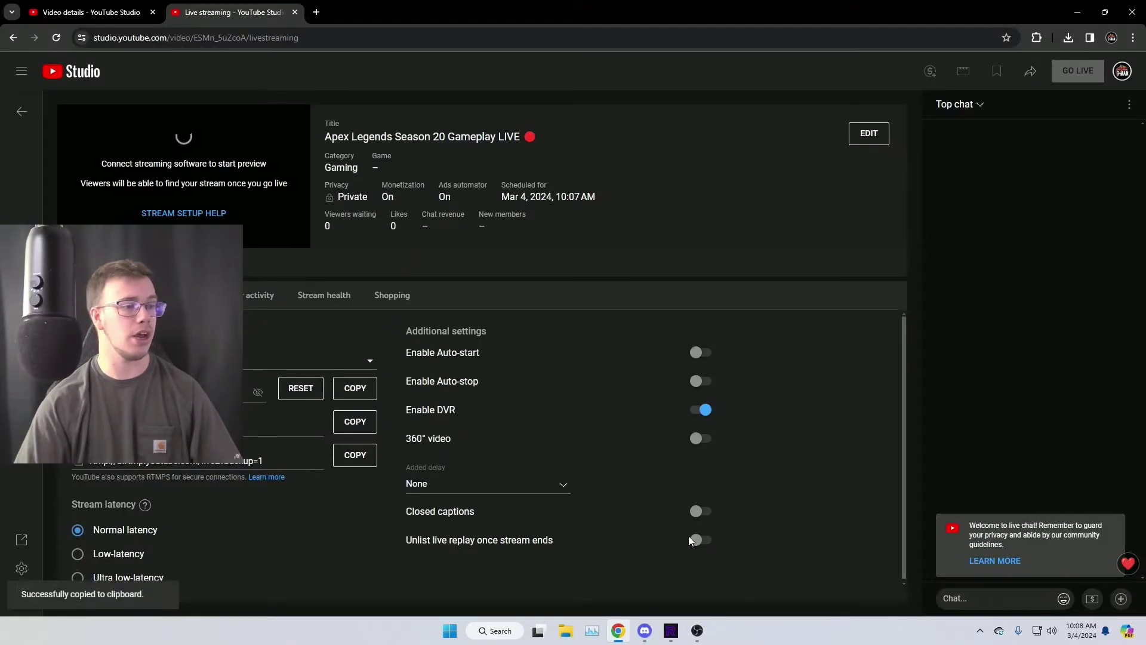
Step: In OBS Stream settings, set service YouTube - RTMPS with the copied stream key and apply
click(696, 631)
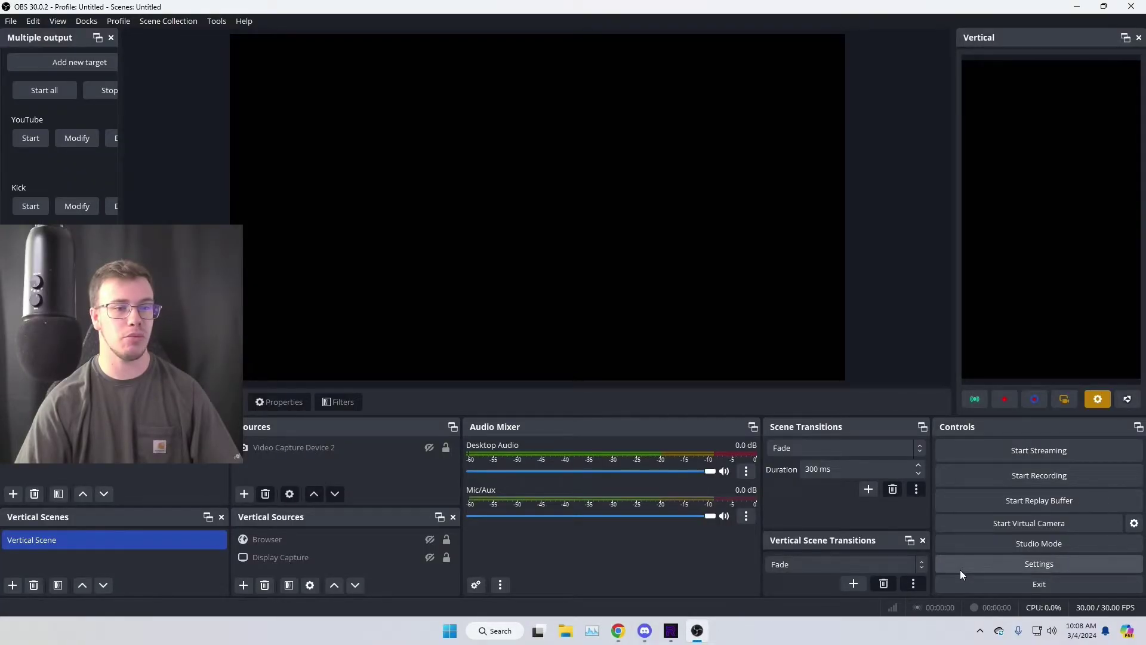
click(960, 570)
click(316, 133)
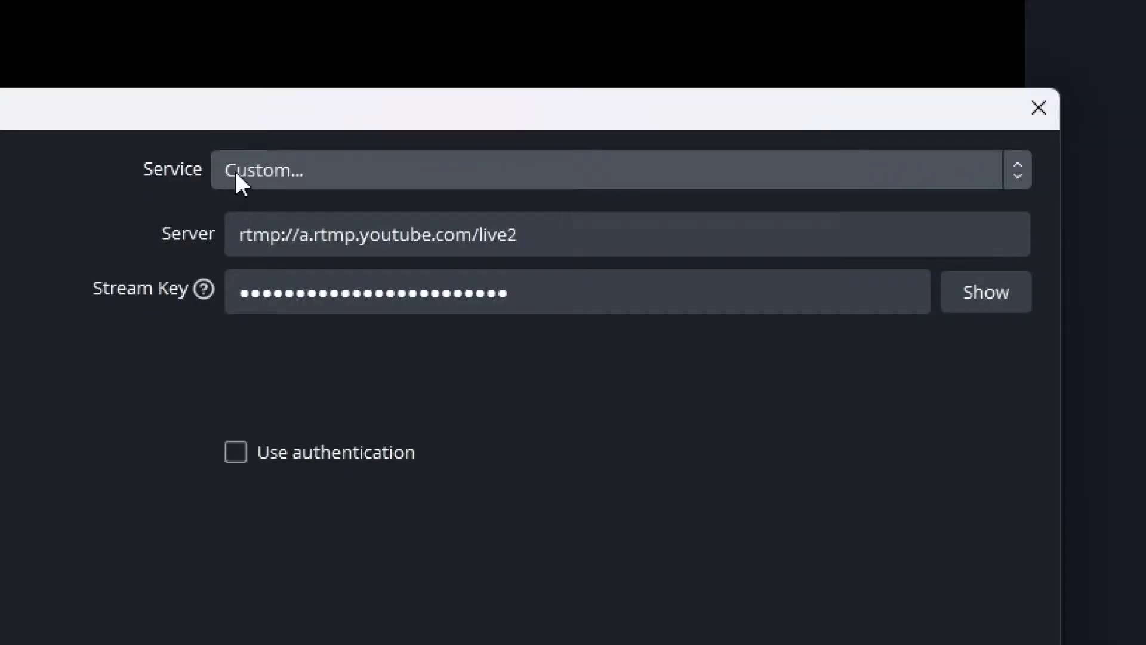
click(532, 107)
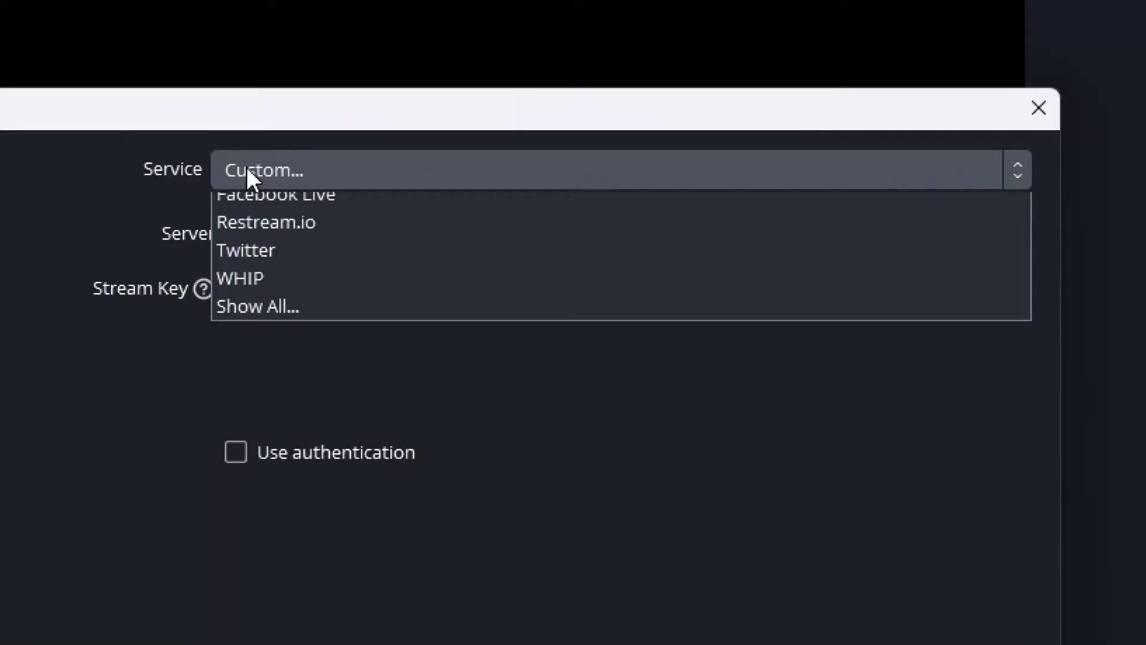
click(265, 261)
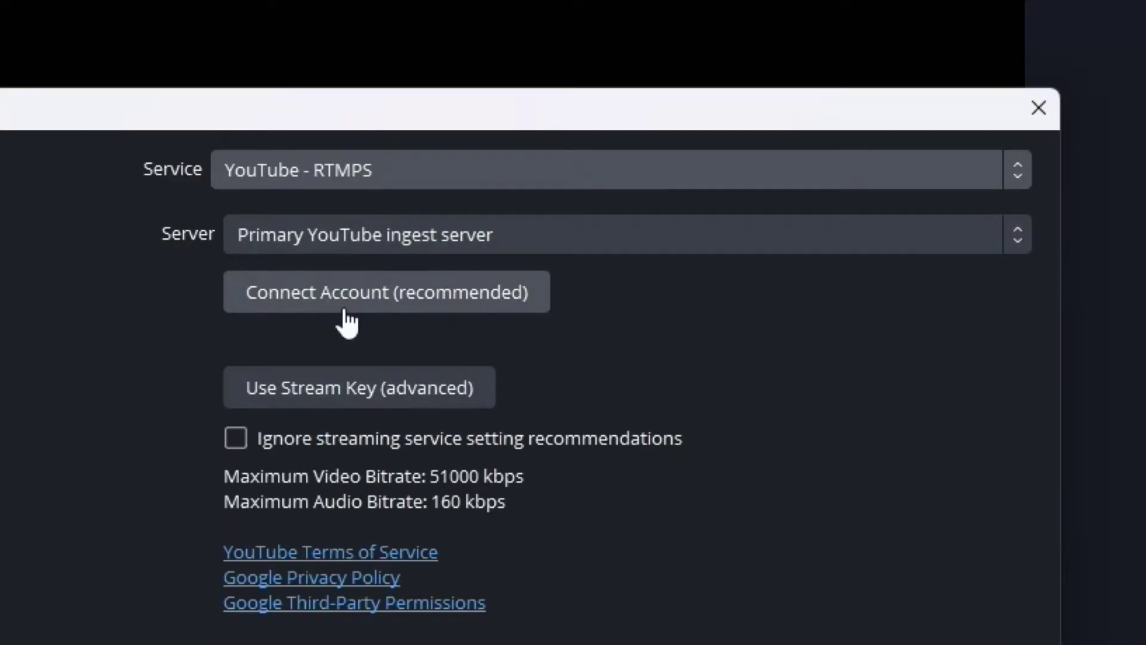
click(300, 391)
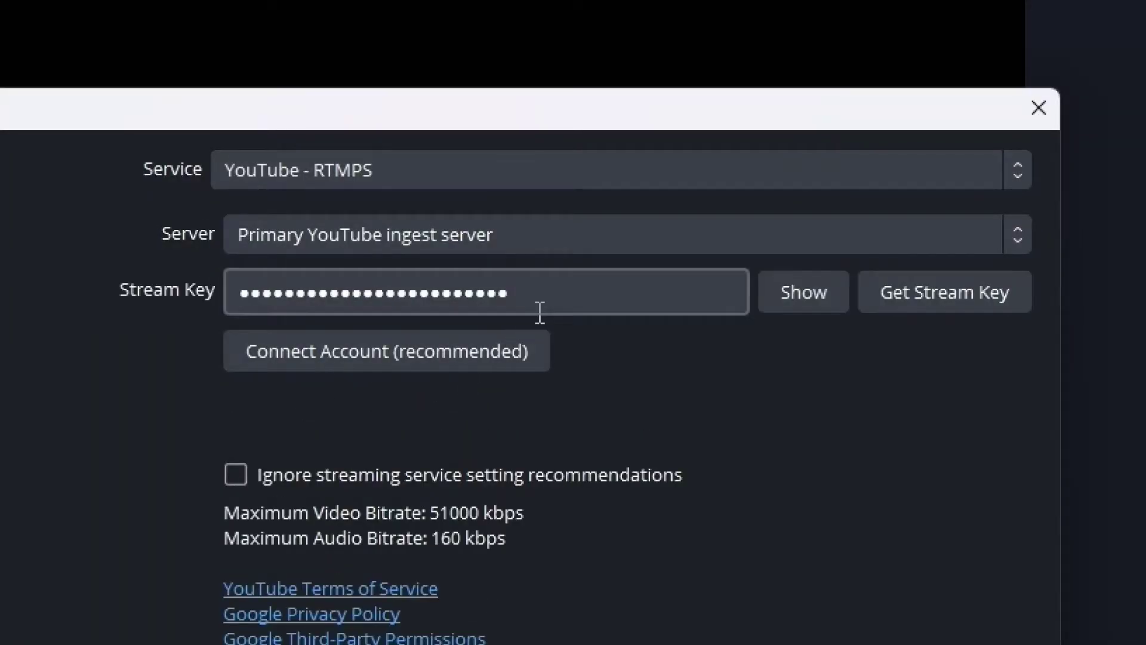
click(627, 292)
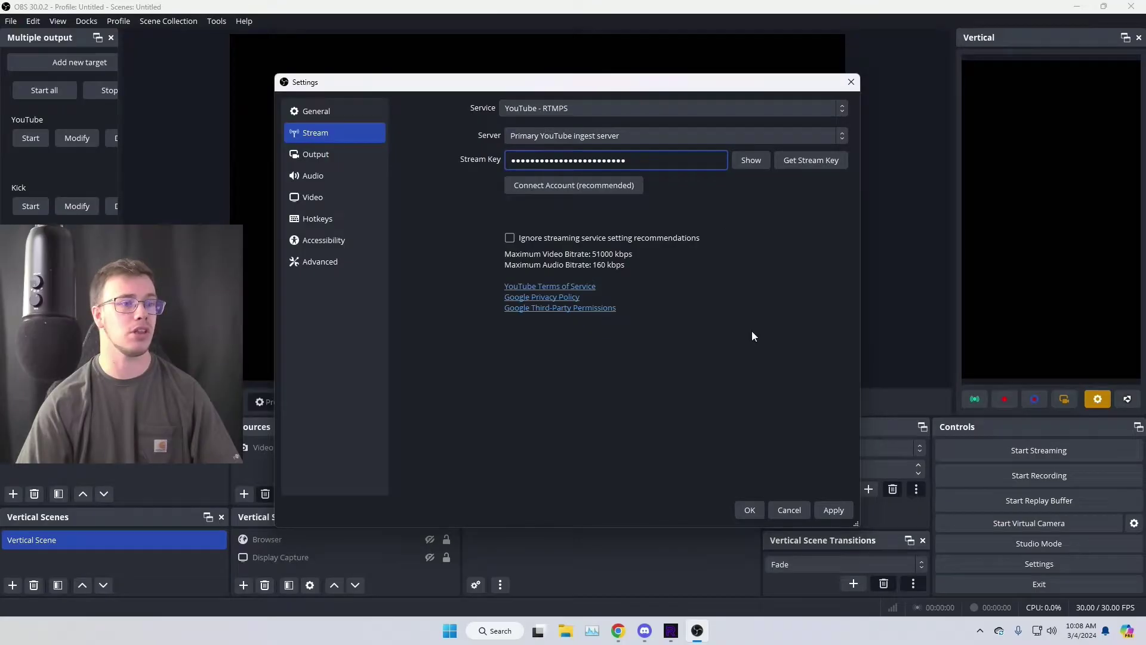
click(835, 510)
key(alt+Tab)
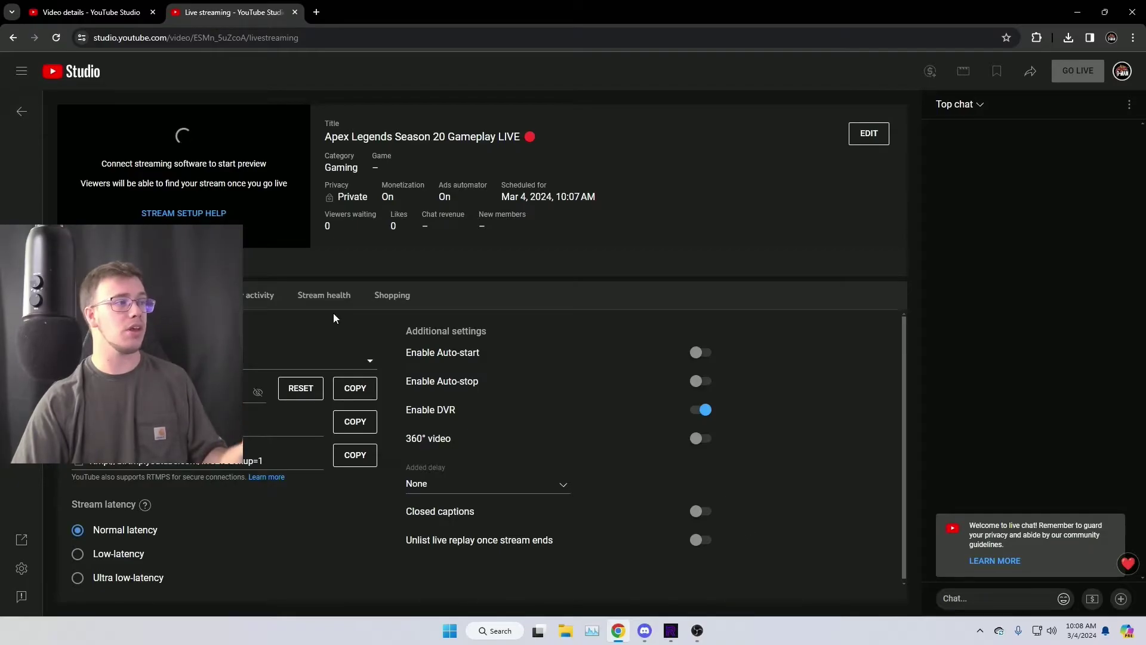
Step: Schedule a second private Apex Legends stream with new settings for Mar 4, 2024 at 10:10 AM
click(21, 111)
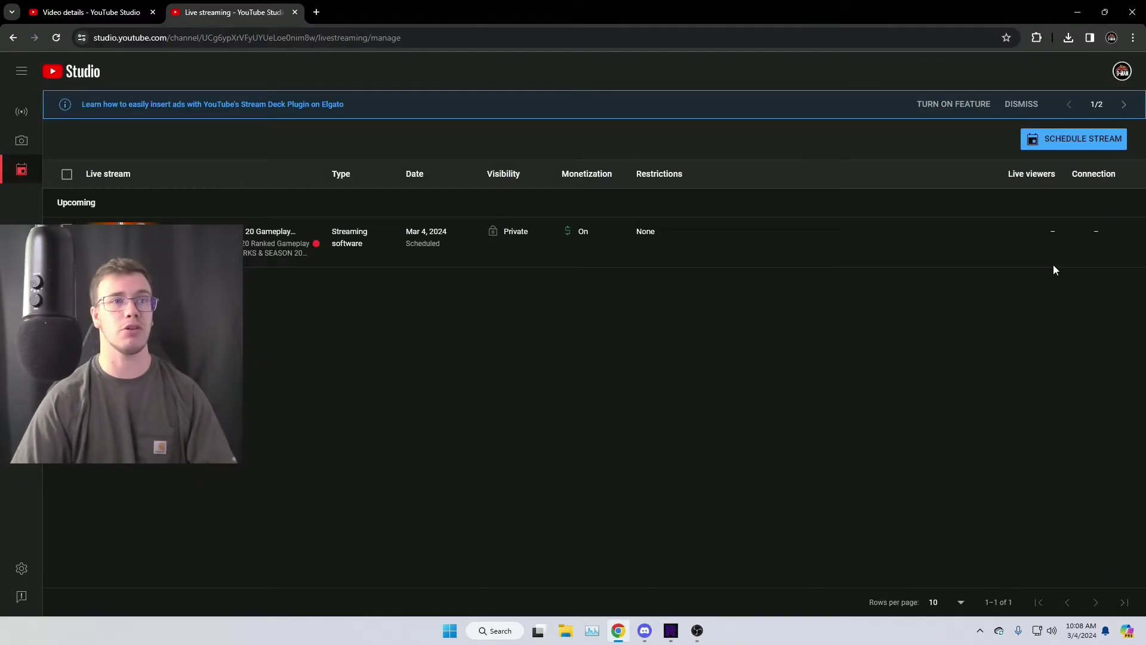
click(1081, 140)
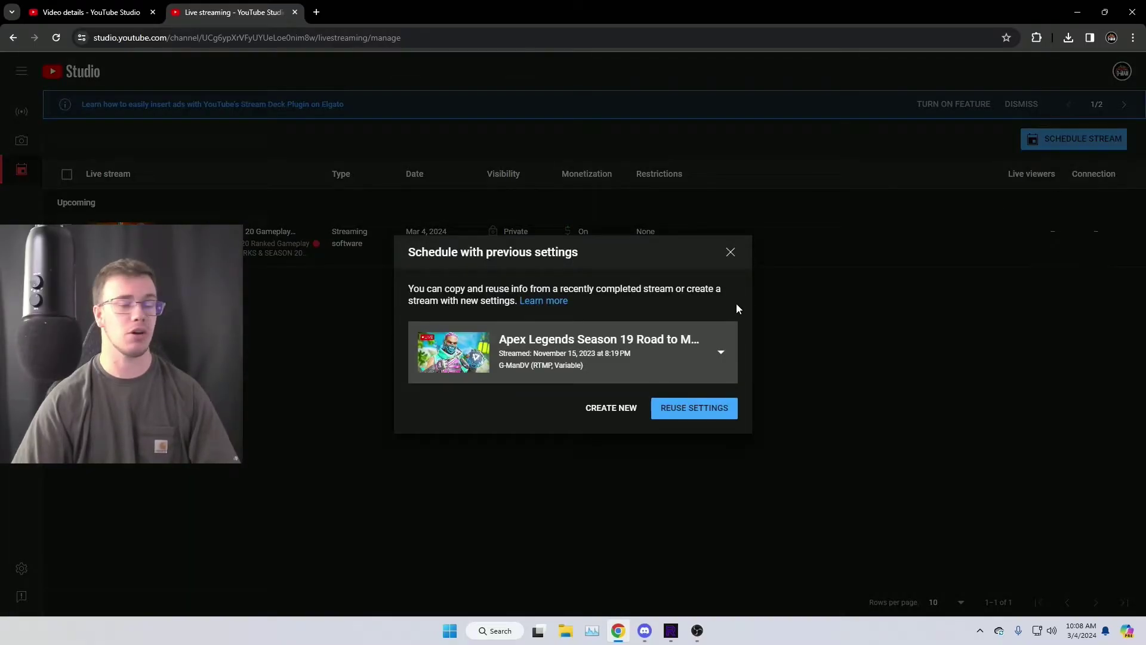
click(611, 408)
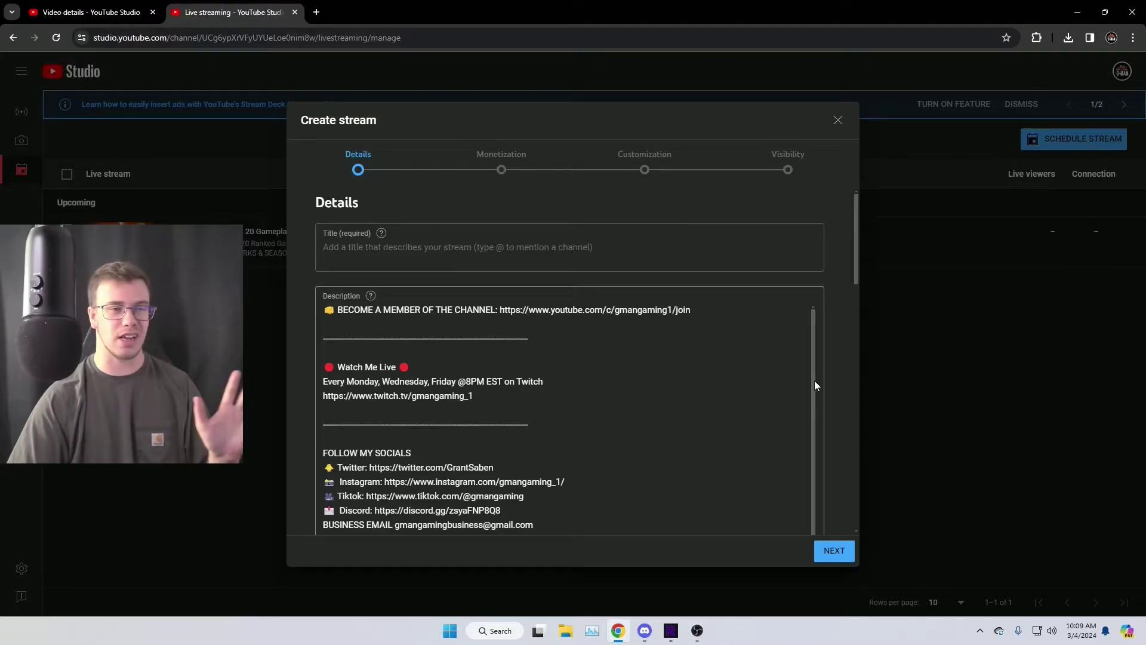
scroll(825, 371, down, 5)
click(832, 549)
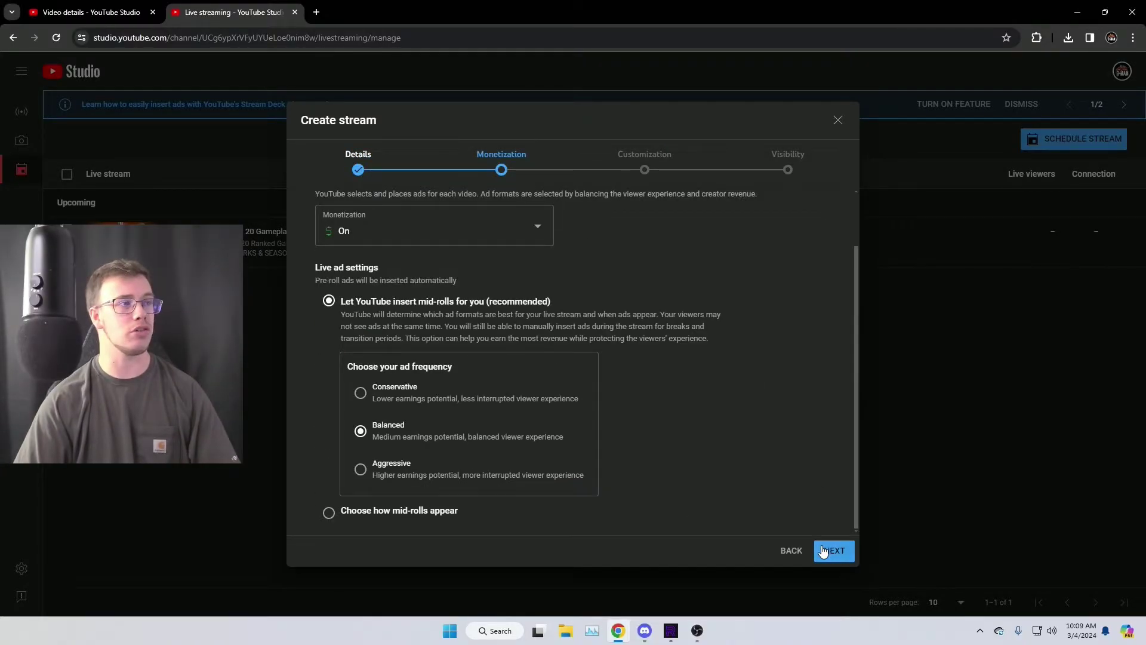
click(832, 550)
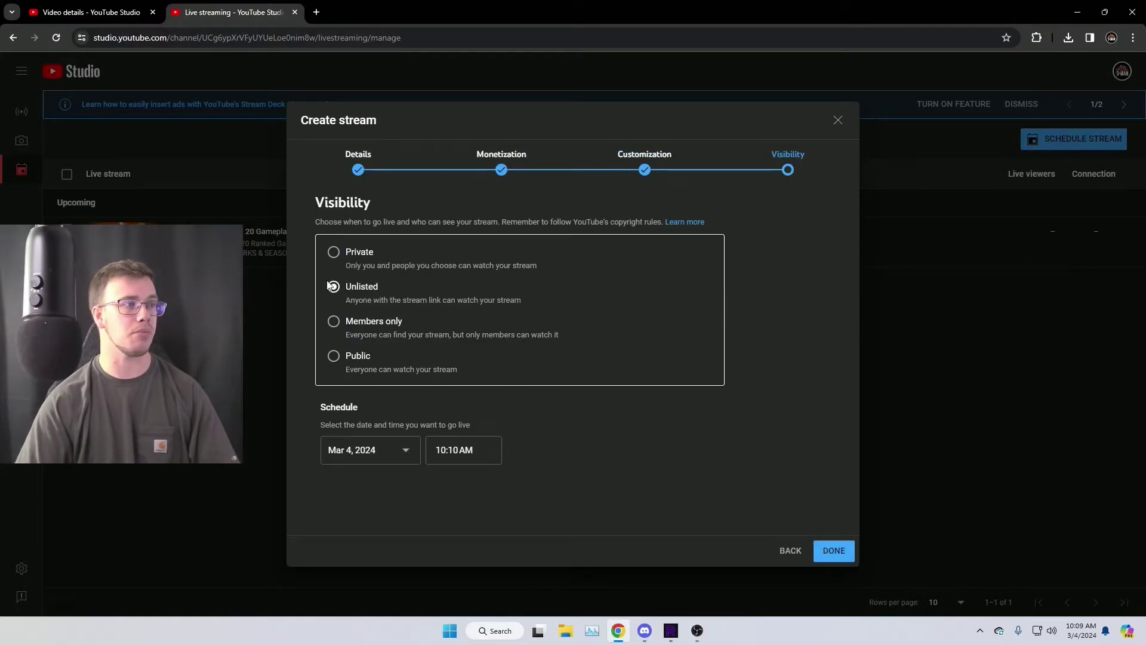
click(334, 251)
click(834, 553)
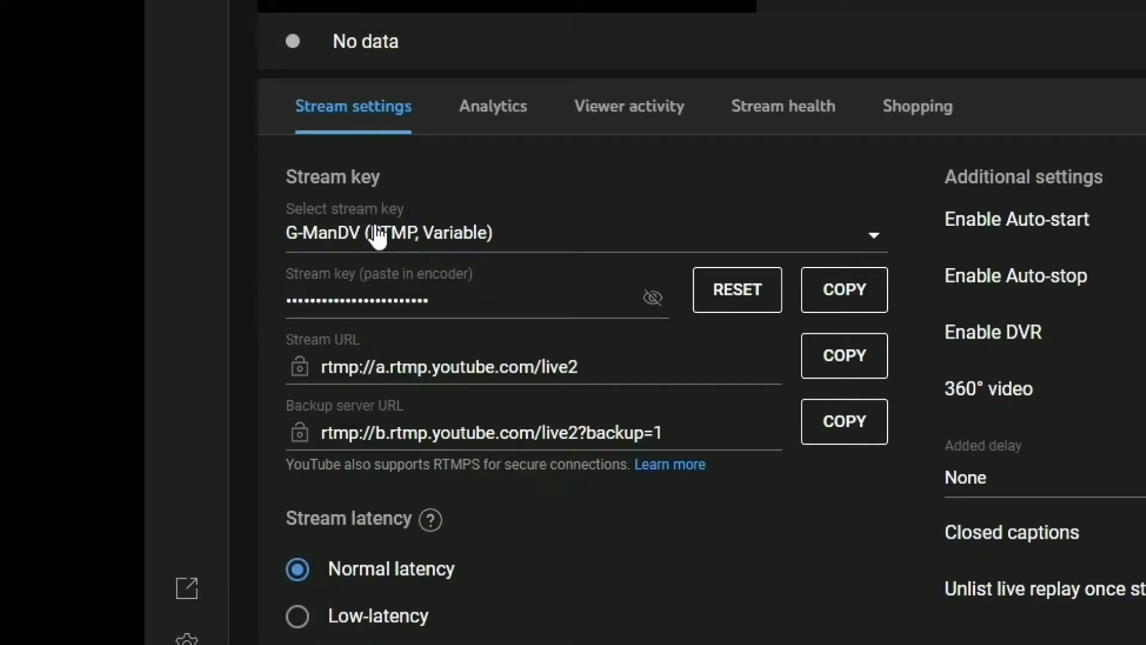
Step: Create a new stream key named 'Verttical 3' for the second stream
click(378, 234)
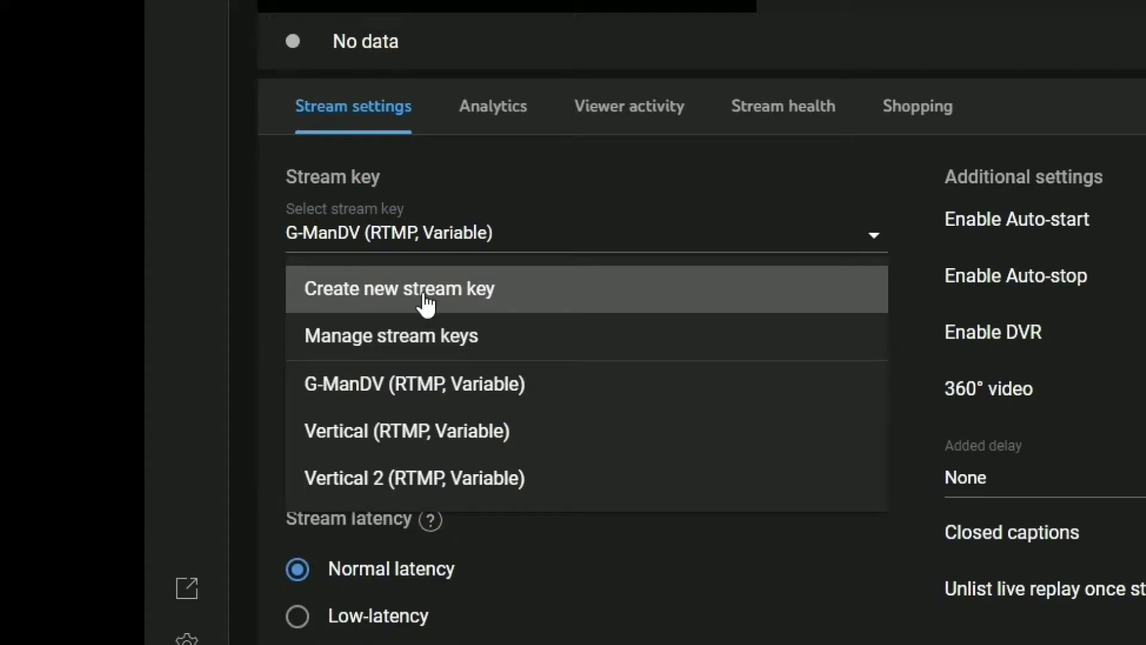
click(427, 296)
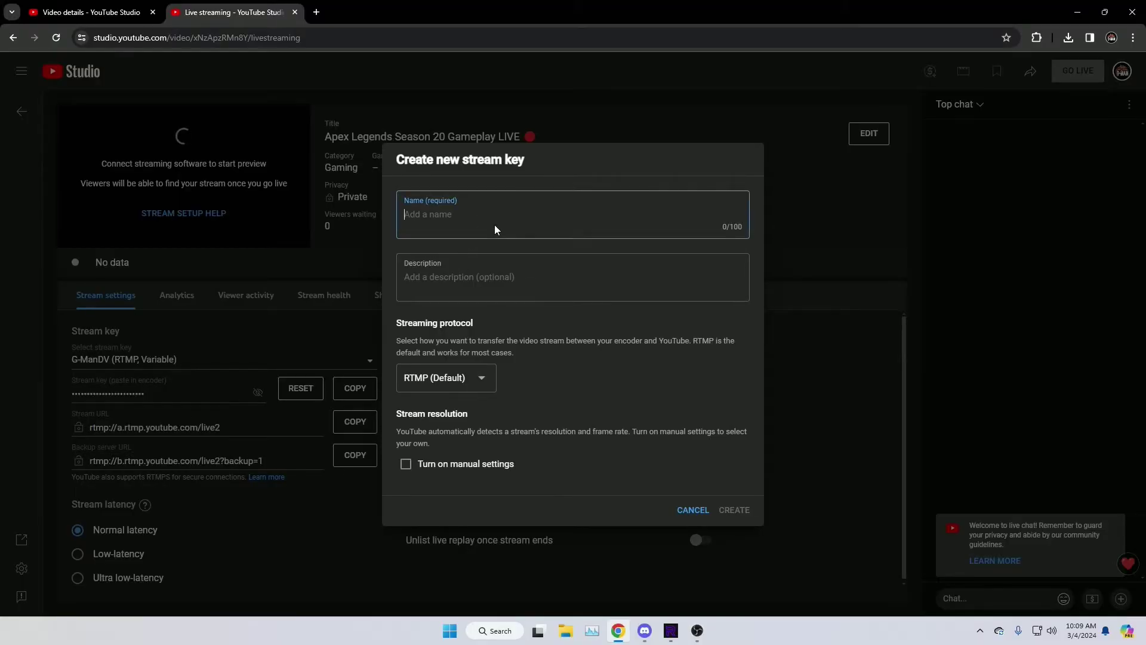
text(Verttical)
text( 3)
click(735, 510)
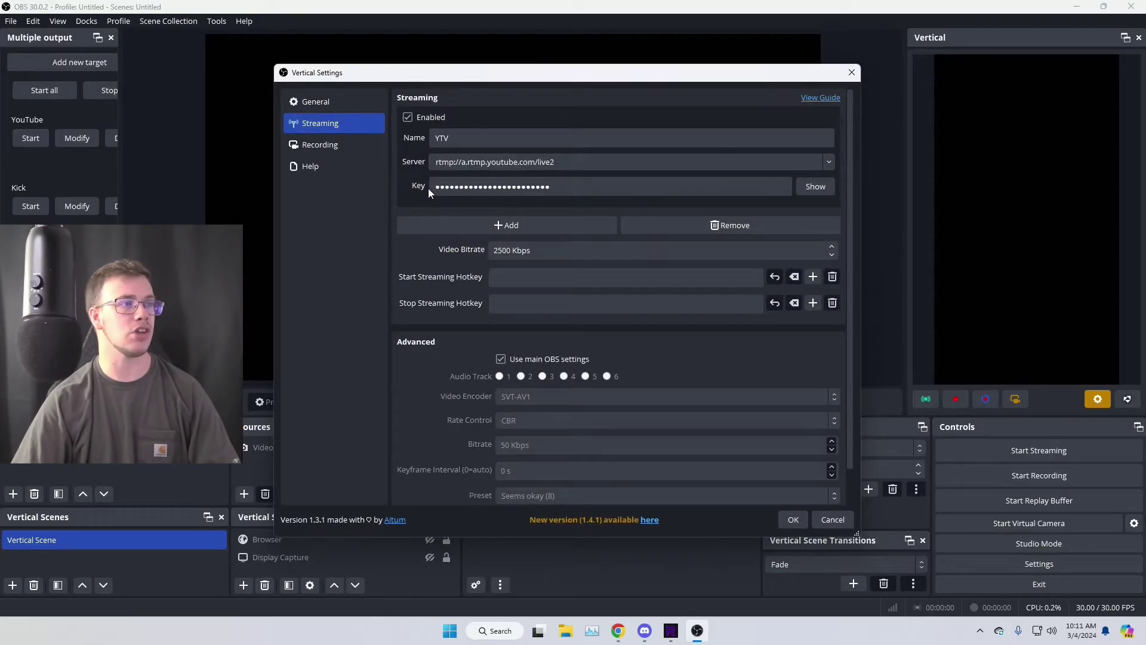
Step: Replace the vertical target's stream key with the new Verttical 3 key
click(633, 186)
click(633, 186)
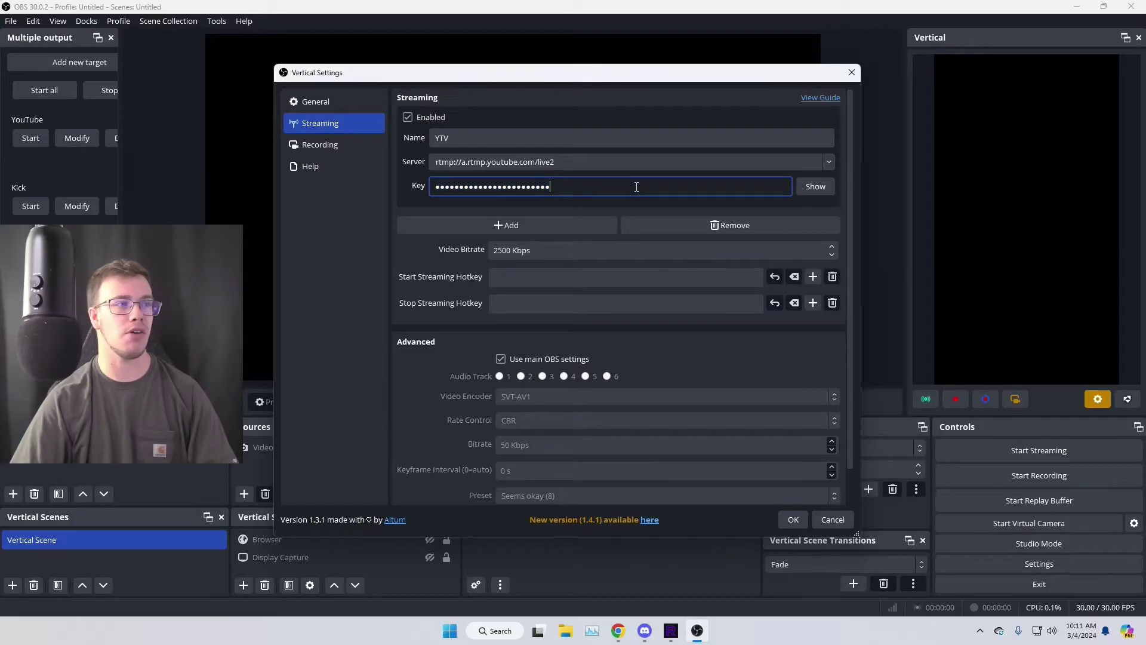
click(400, 204)
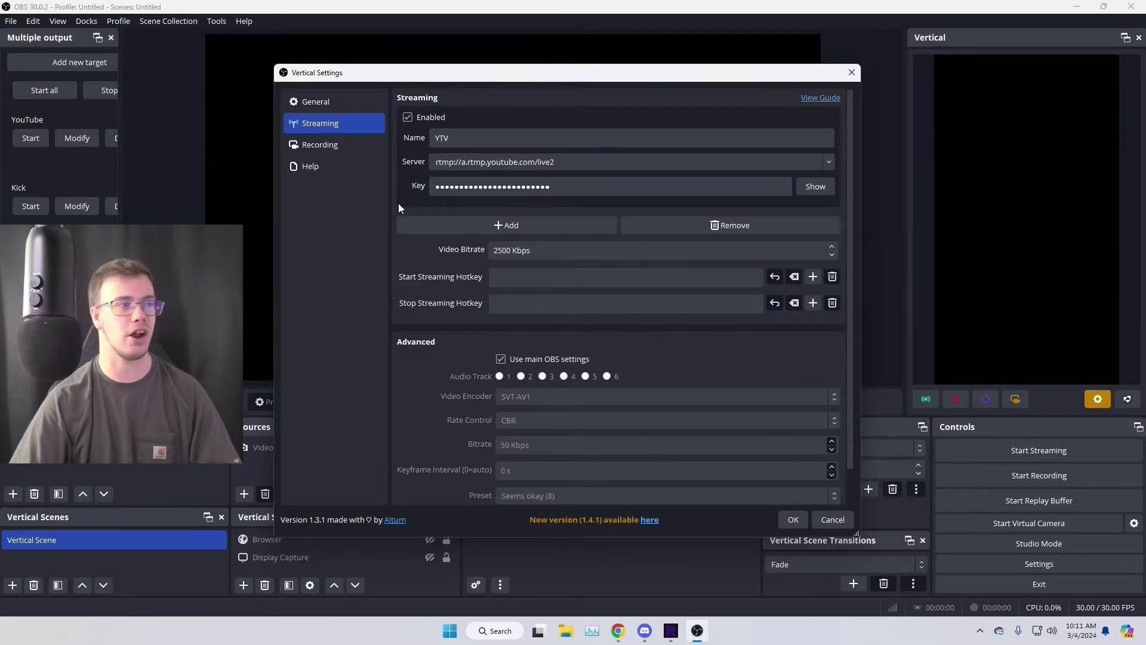
Step: Copy YouTube's stream URL into the vertical target's Server field and save as YTV
key(alt+Tab)
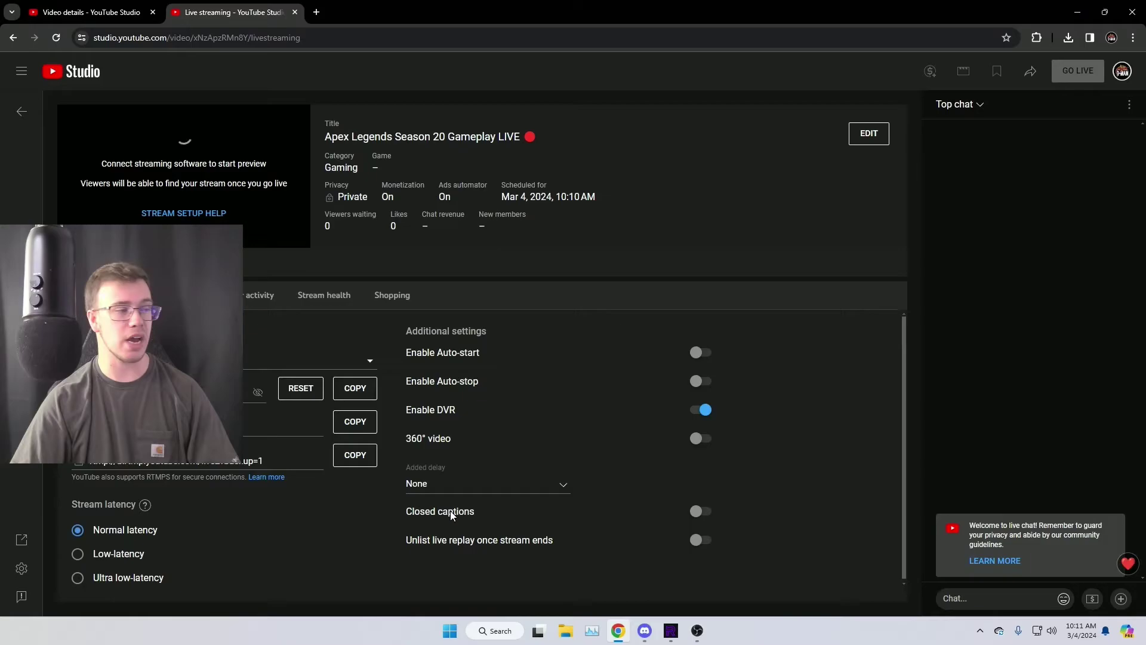
click(354, 421)
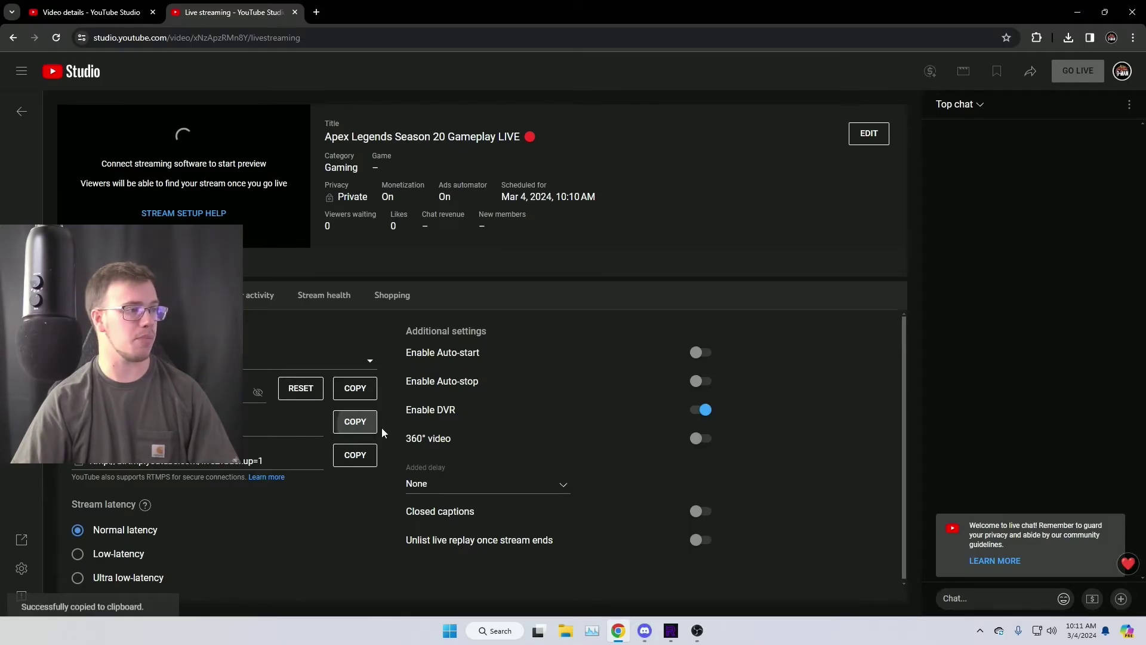
key(alt+Tab)
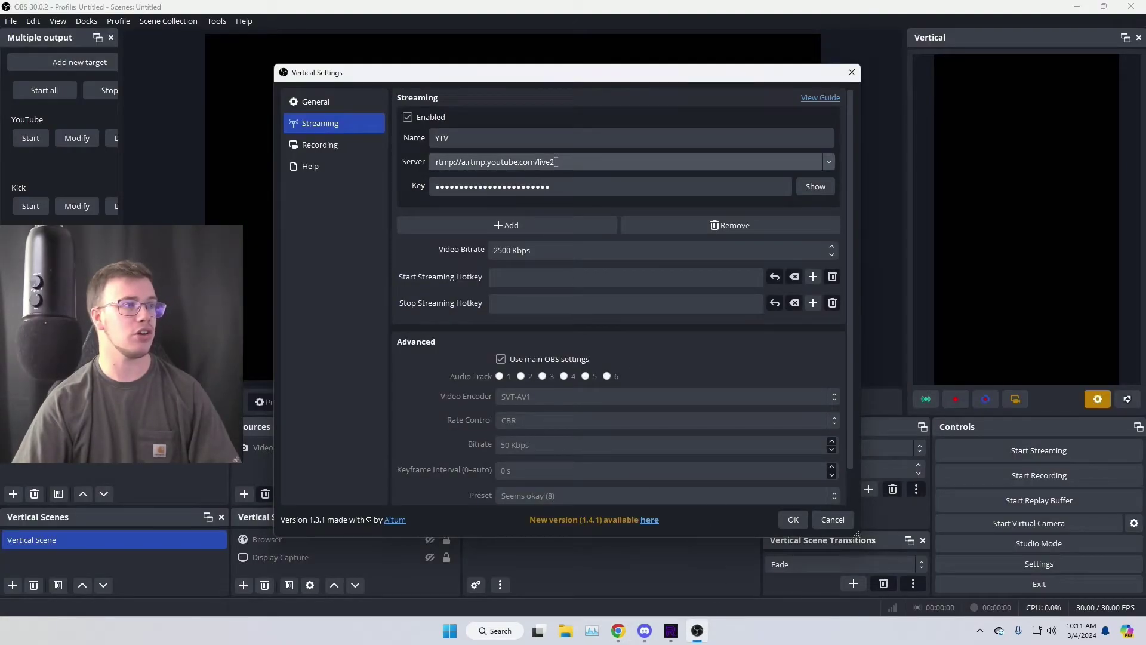
click(555, 162)
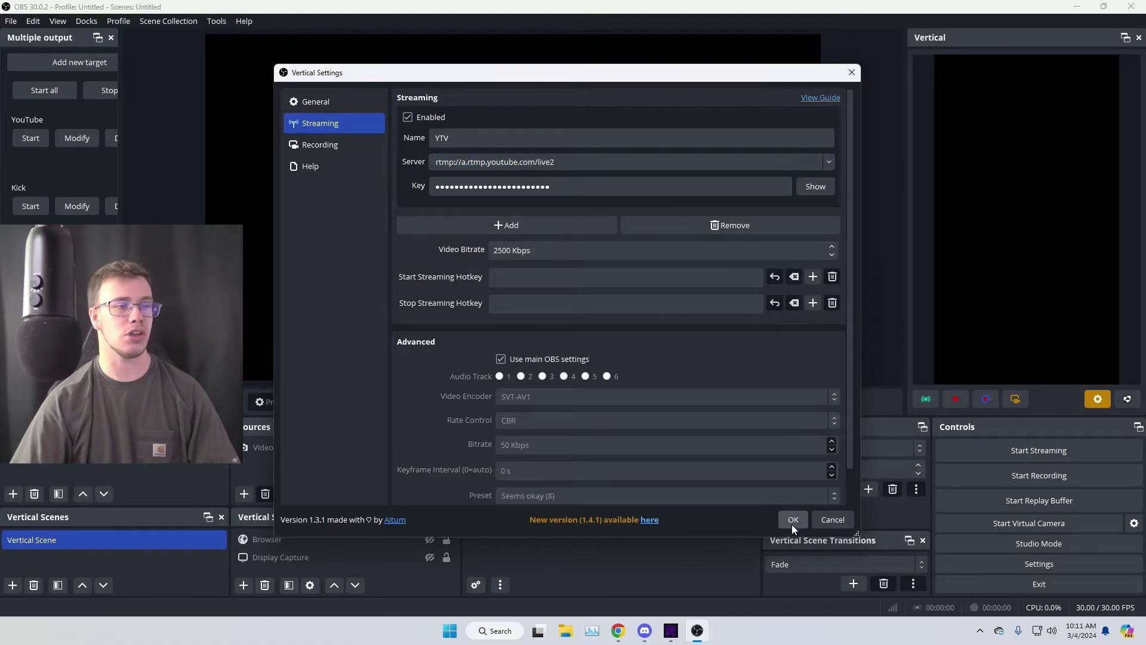
click(793, 520)
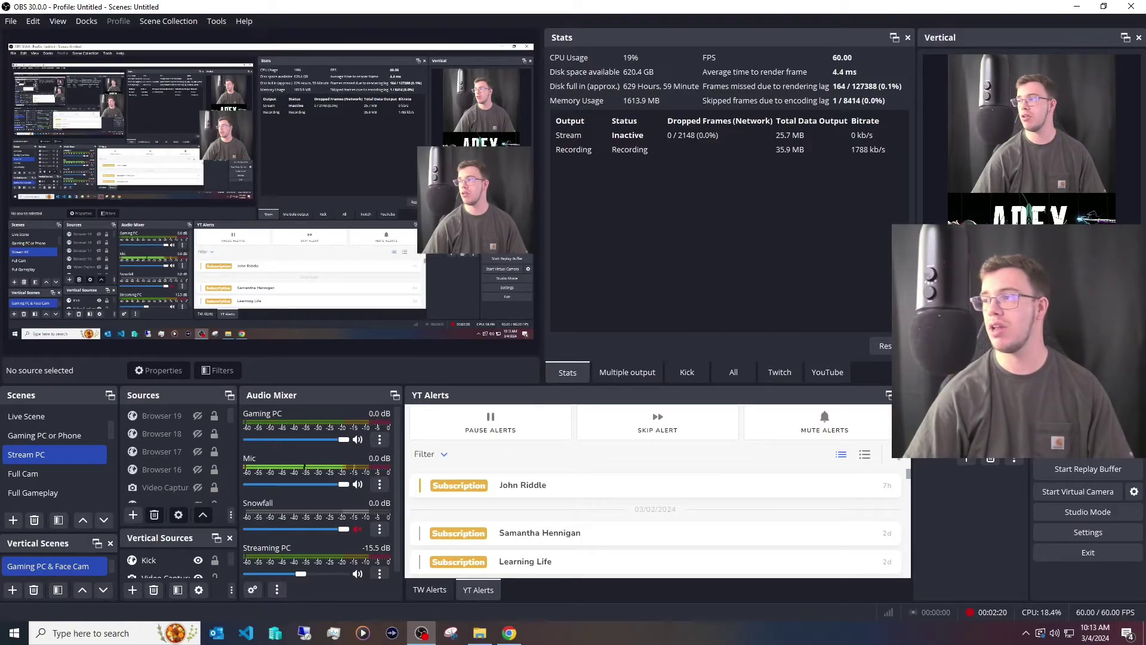
Step: Start the replay buffer and confirm both YouTube streams report an excellent connection
click(1088, 469)
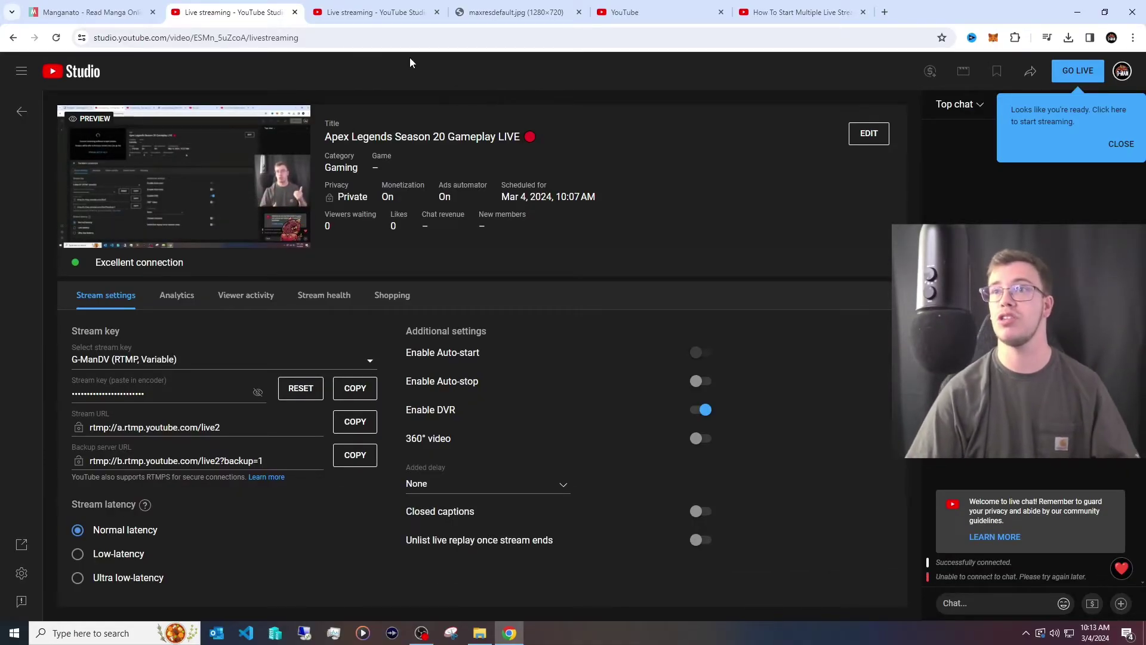
click(363, 12)
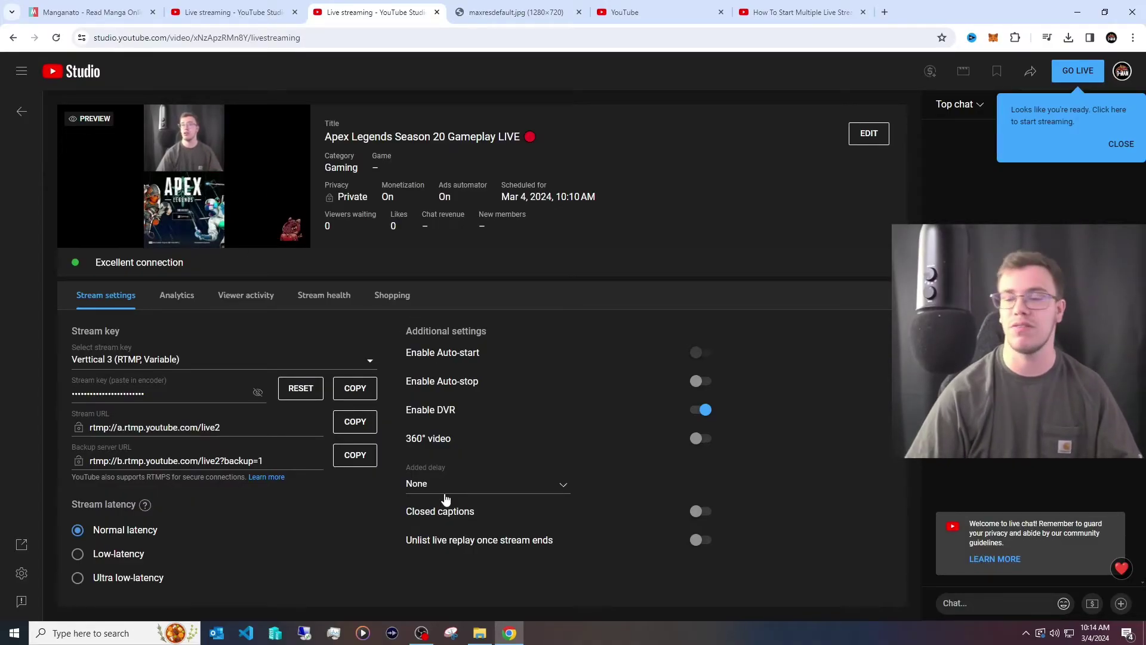
click(421, 635)
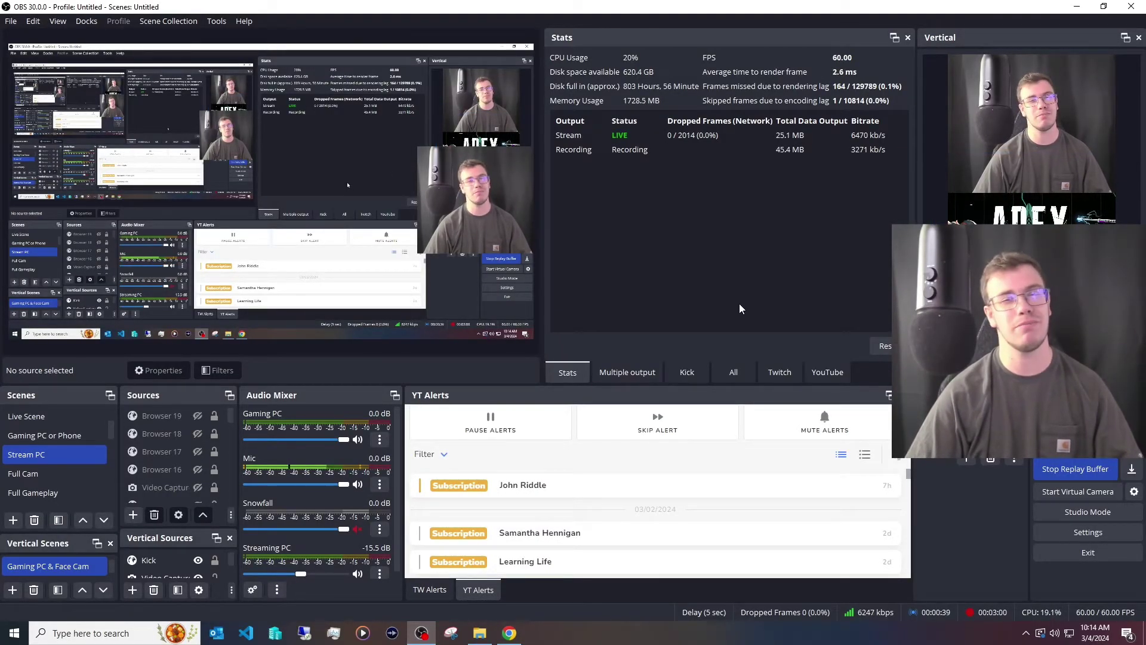
click(510, 633)
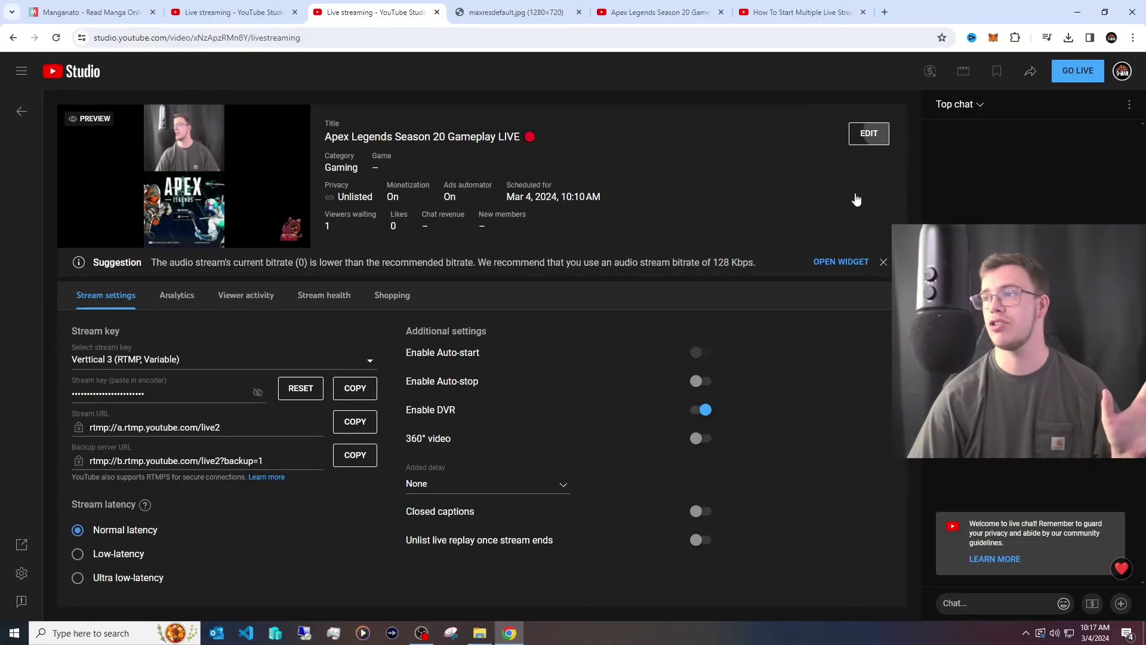
Step: Edit the vertical stream's visibility to Public and save
click(867, 134)
scroll(849, 281, down, 8)
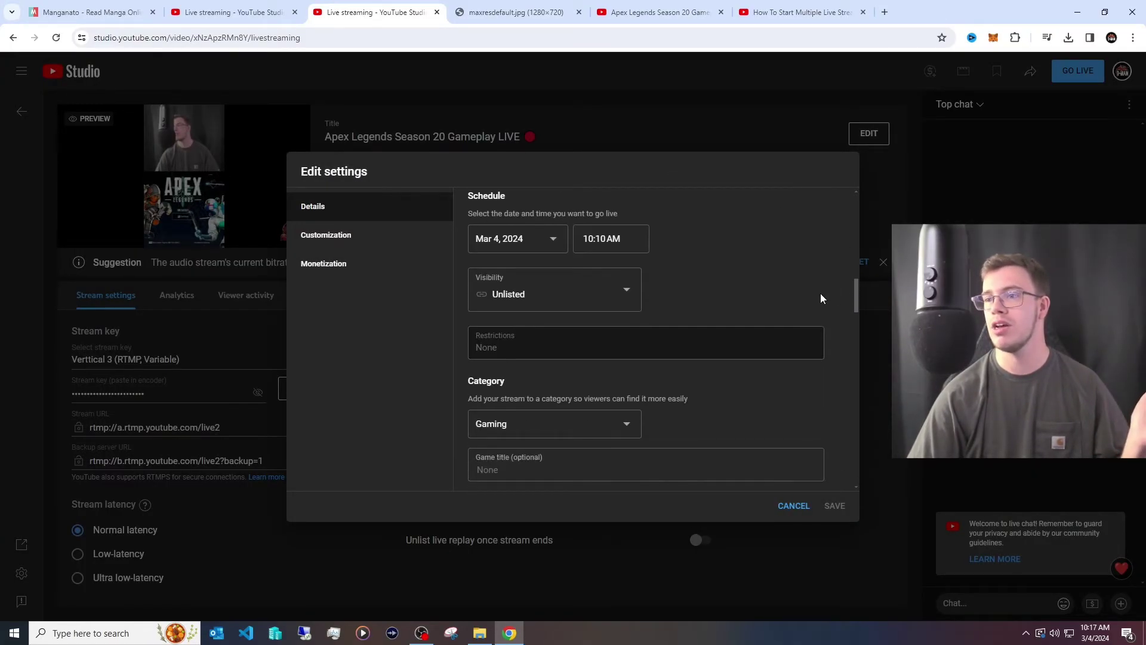
scroll(821, 293, down, 3)
scroll(815, 298, up, 3)
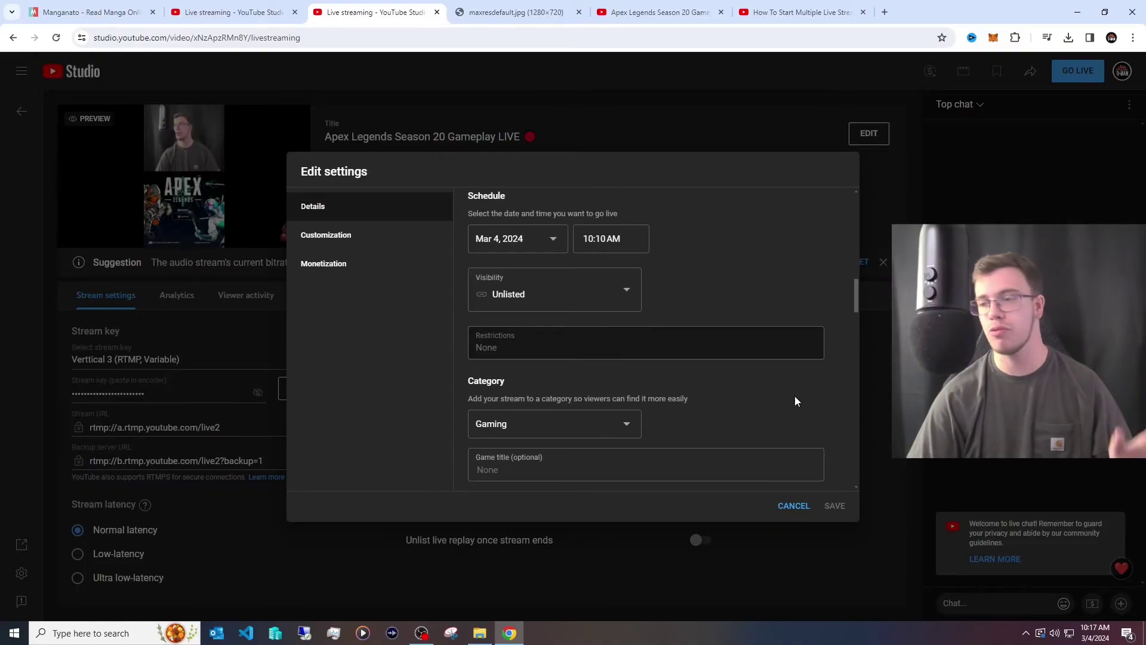
click(580, 305)
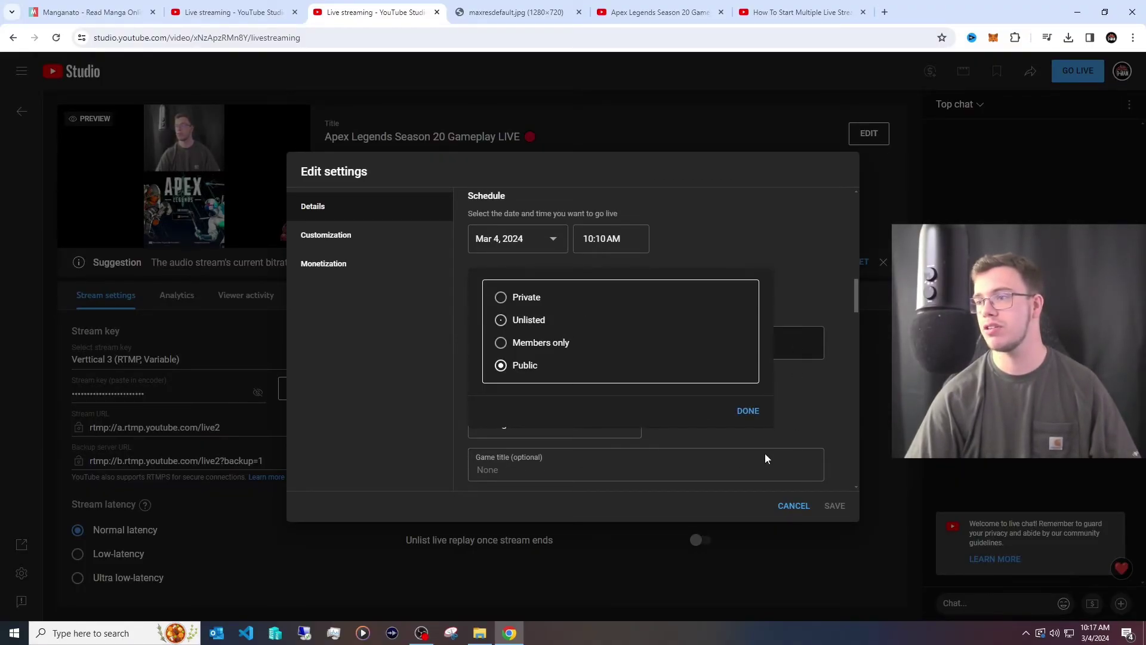
click(748, 410)
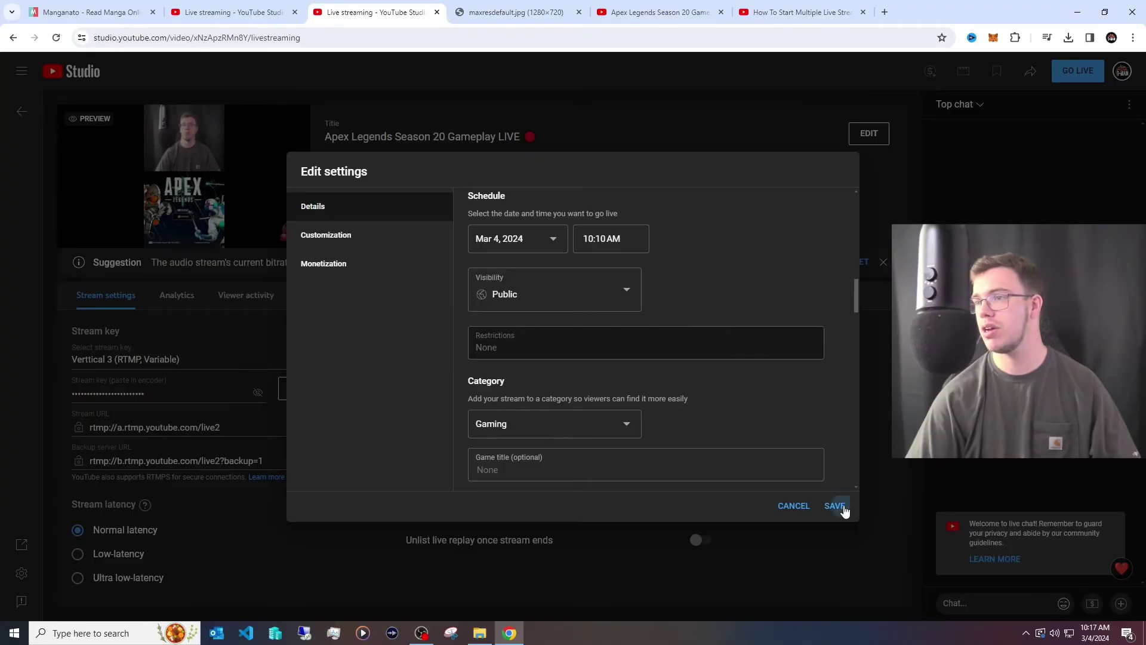
click(837, 506)
Step: Go live with the horizontal stream, then with the vertical Verttical 3 stream
key(ctrl+shift+Tab)
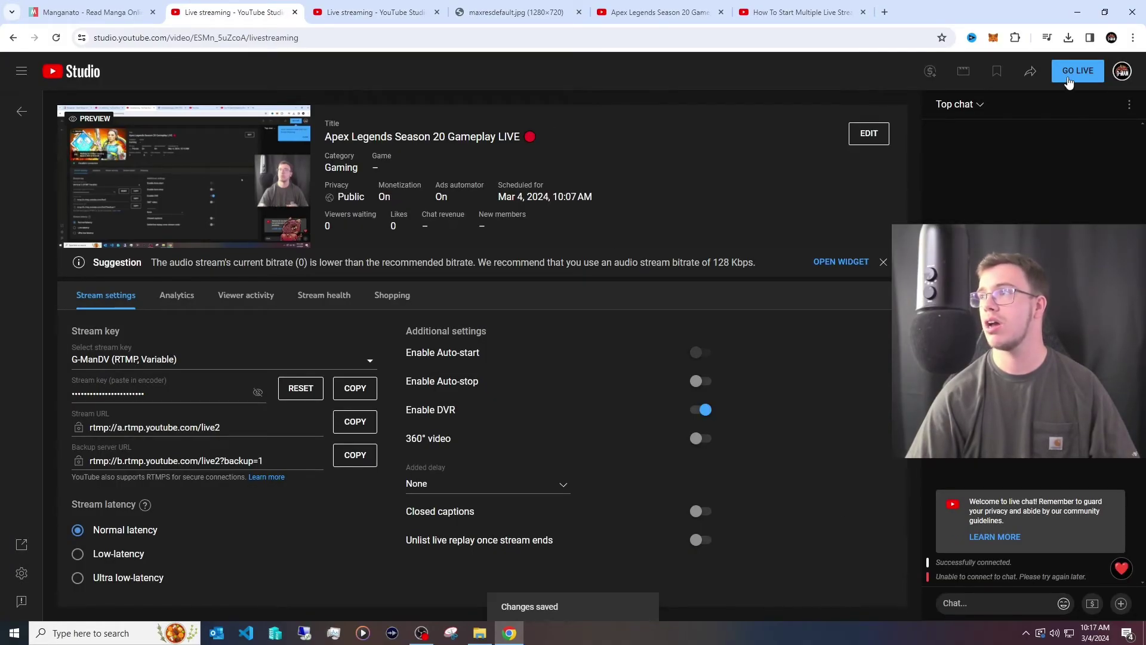
click(1068, 76)
click(373, 13)
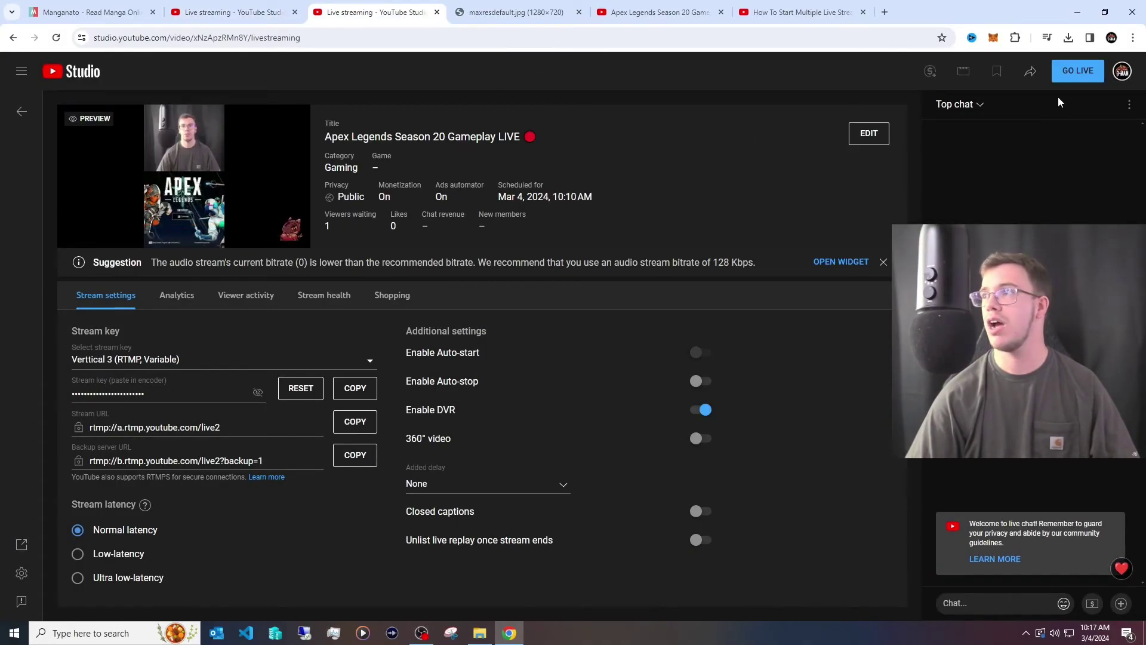
click(1066, 76)
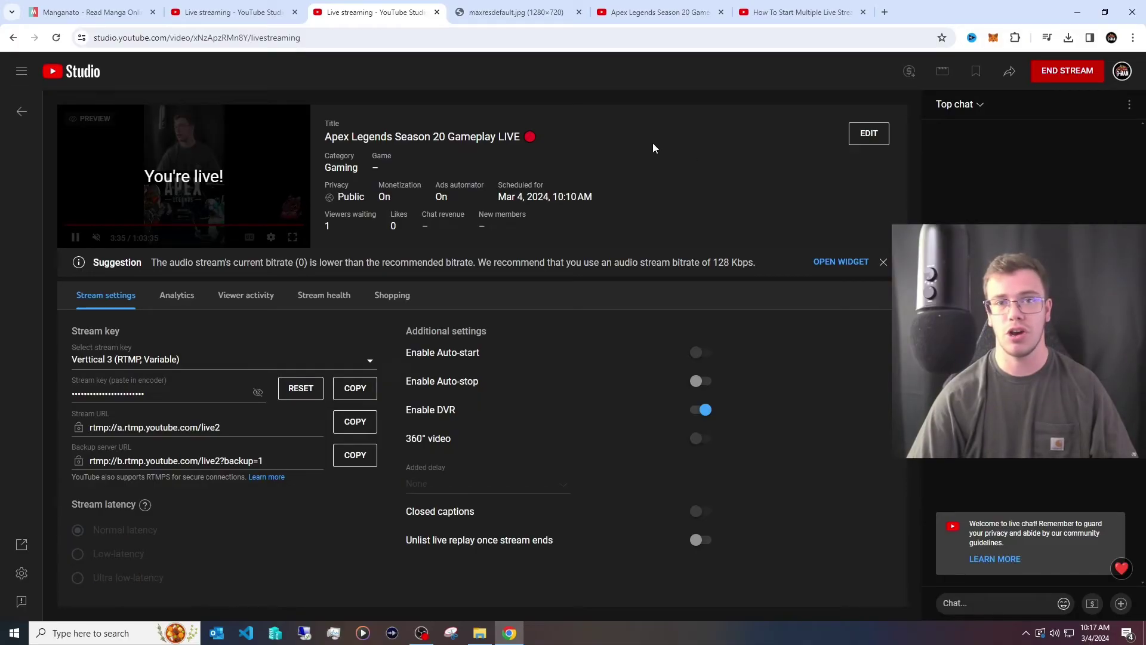